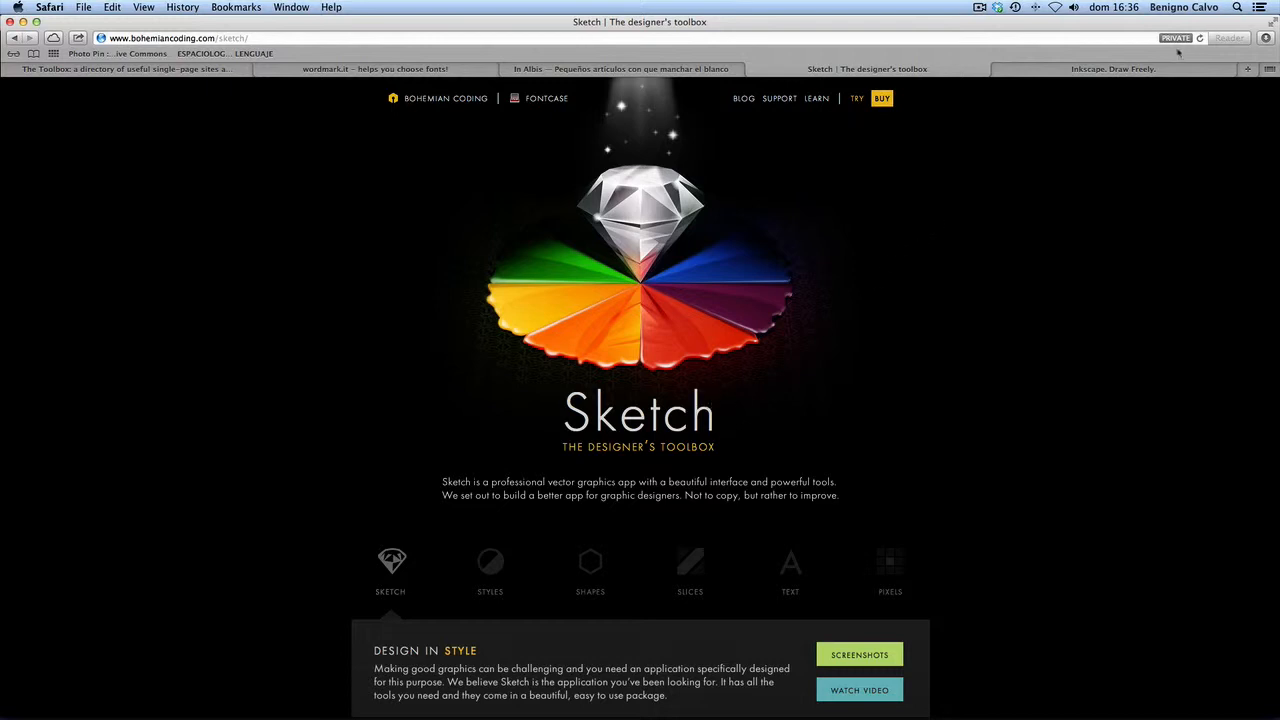
Step: View the open Inkscape and Sketch product pages, and bring up the In Albis blog
left_click(1155, 70)
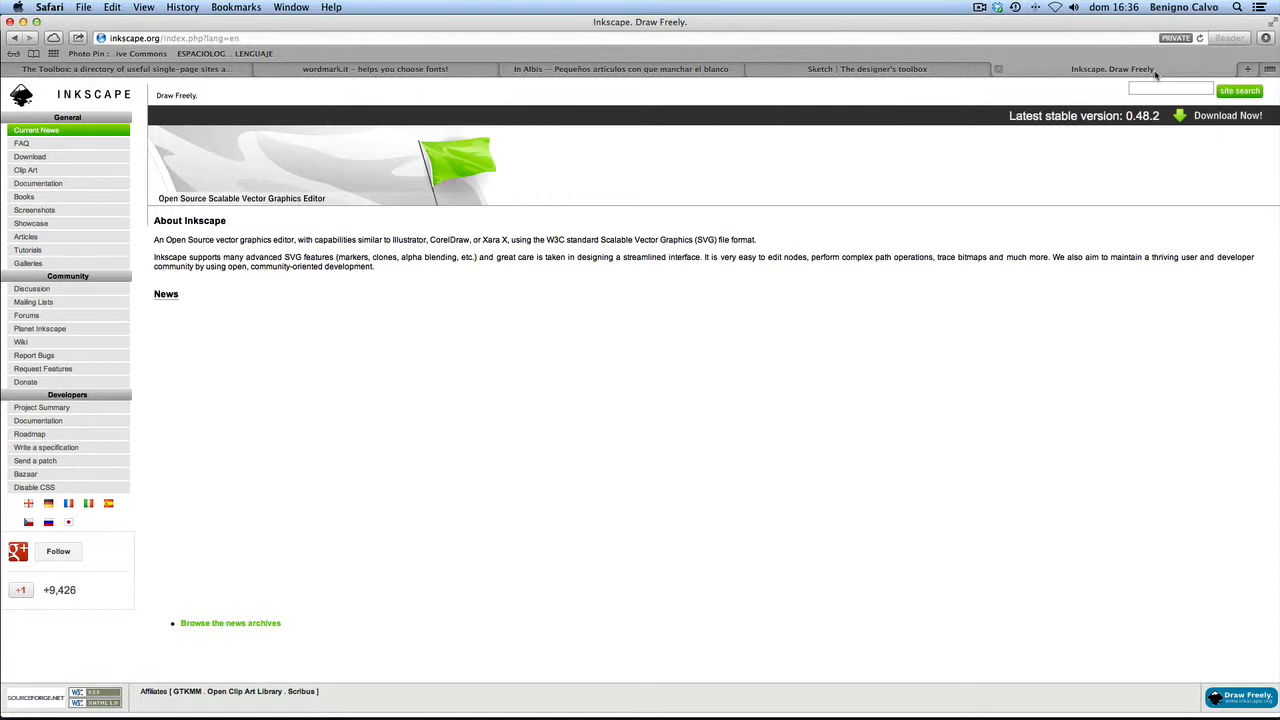
left_click(927, 68)
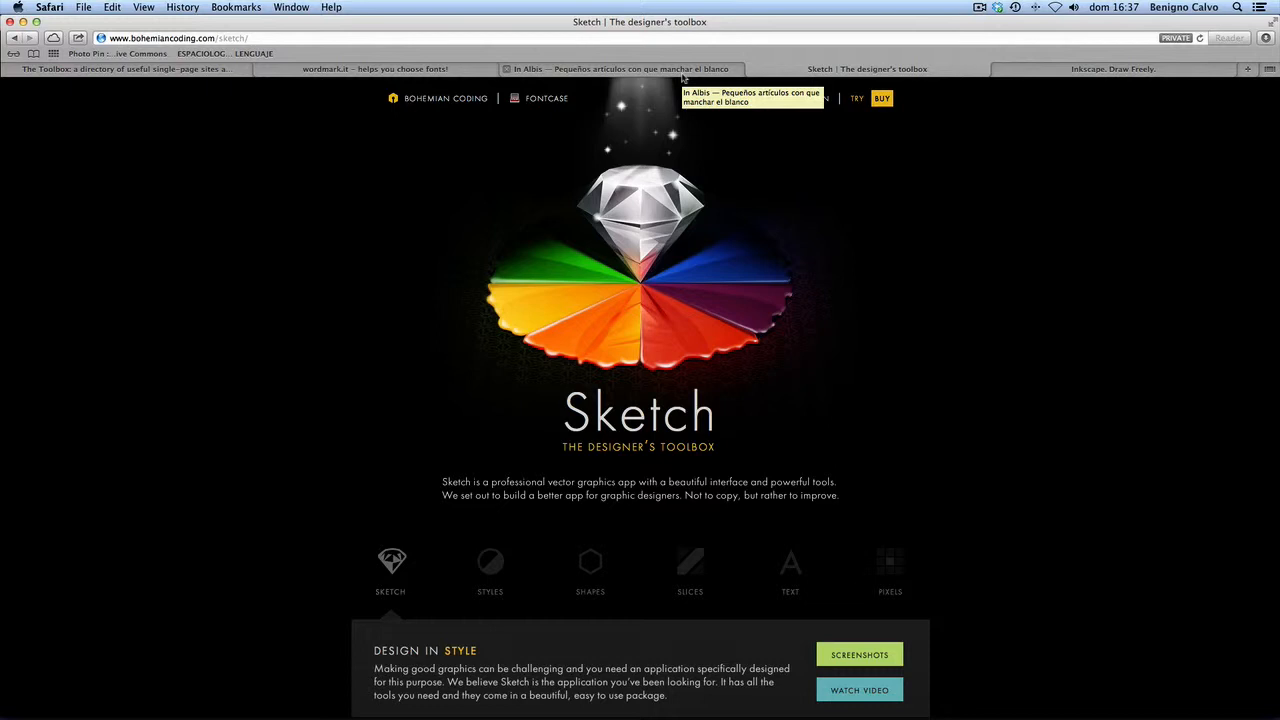
left_click(682, 72)
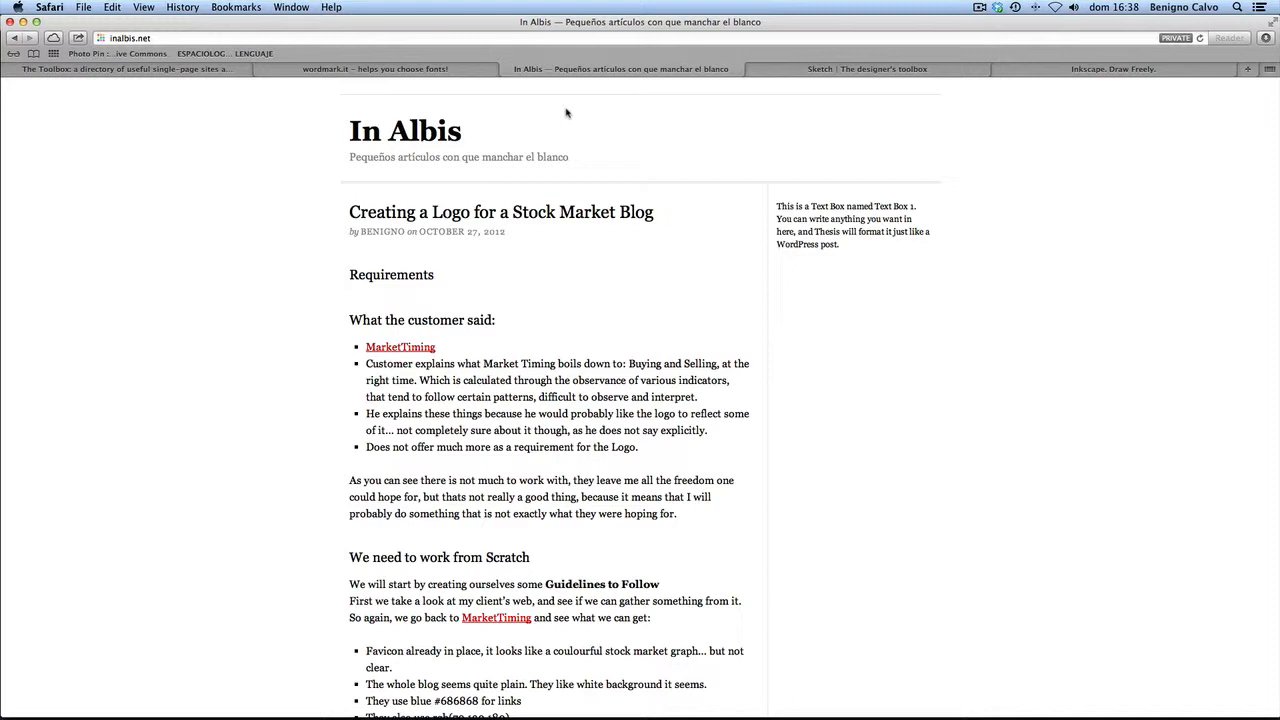
Step: Look through the selected In Albis wordmark previews on wordmark.it
left_click(393, 71)
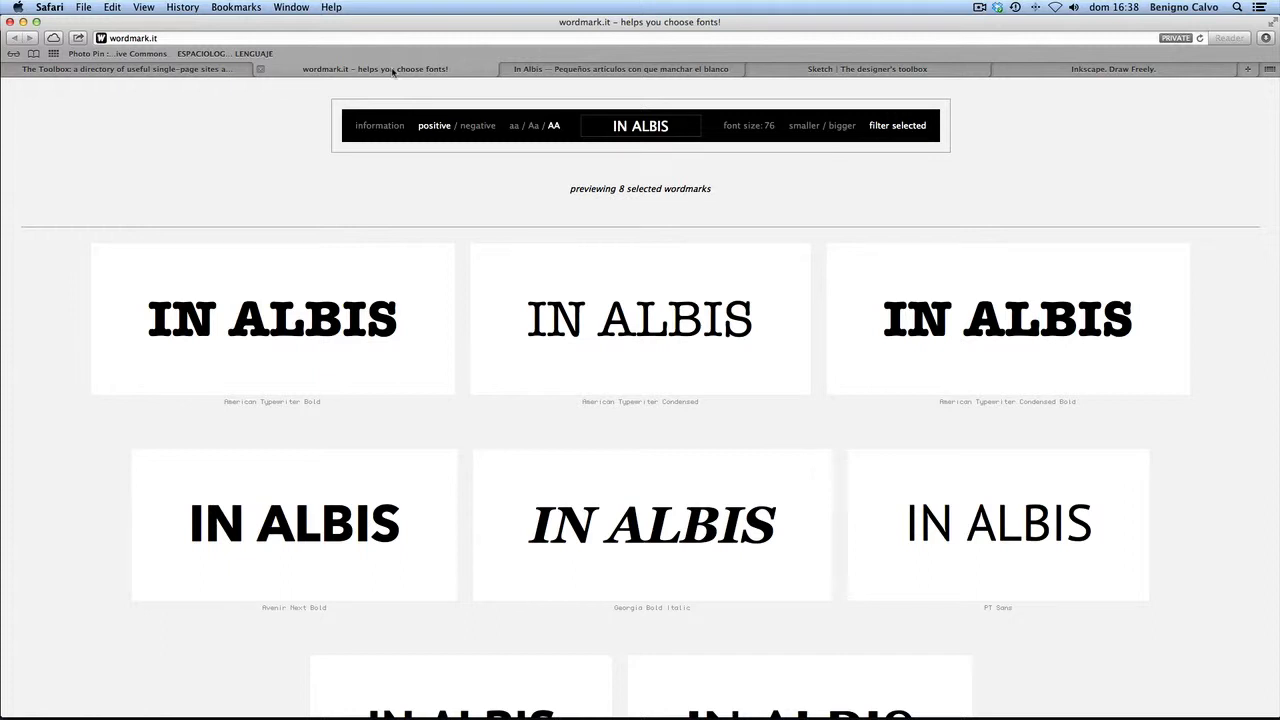
scroll(487, 245, "down", 5)
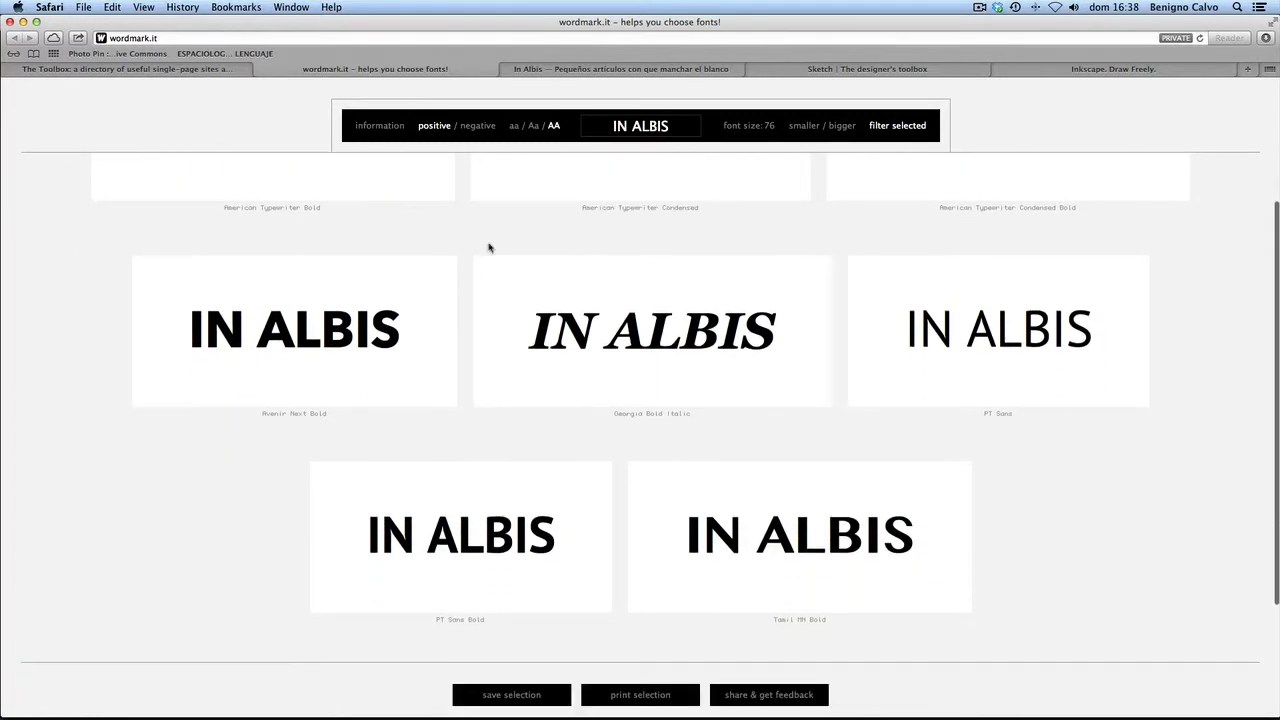
scroll(489, 247, "up", 5)
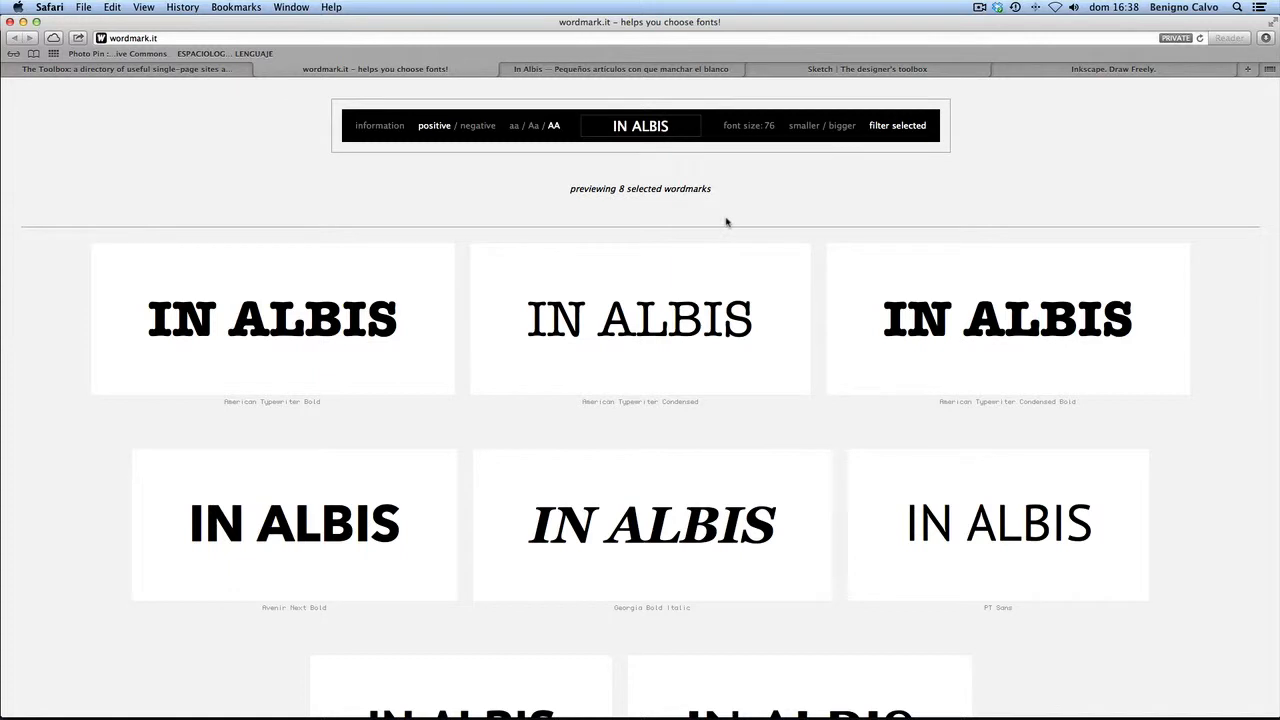
Step: Try the negative and letter-case previews of the In Albis wordmarks, ending with positive colours and title case (Aa)
left_click(470, 128)
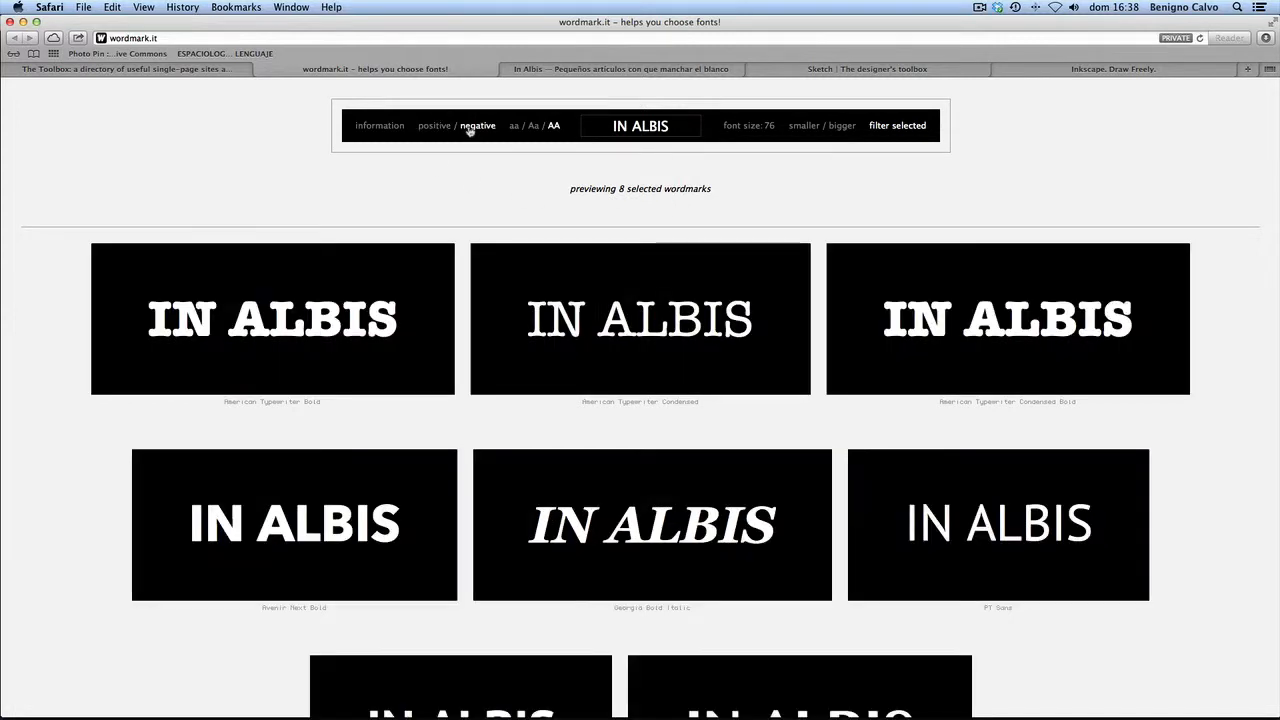
left_click(434, 126)
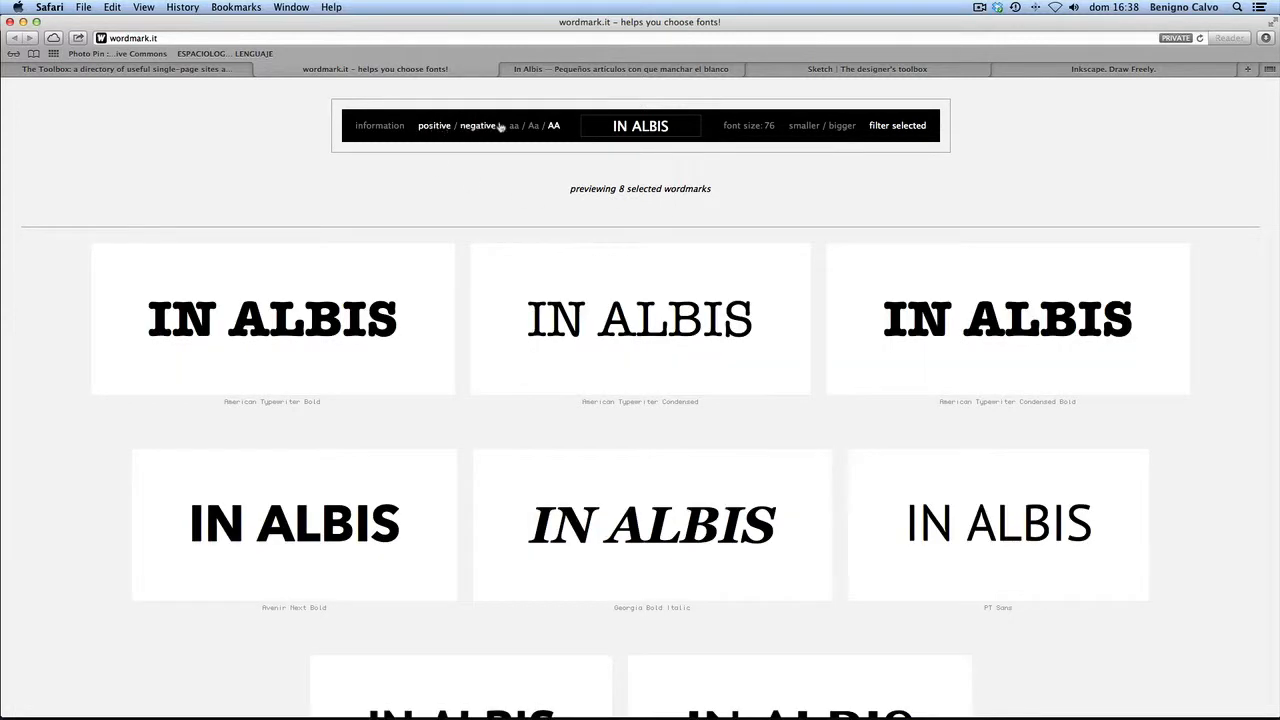
left_click(534, 125)
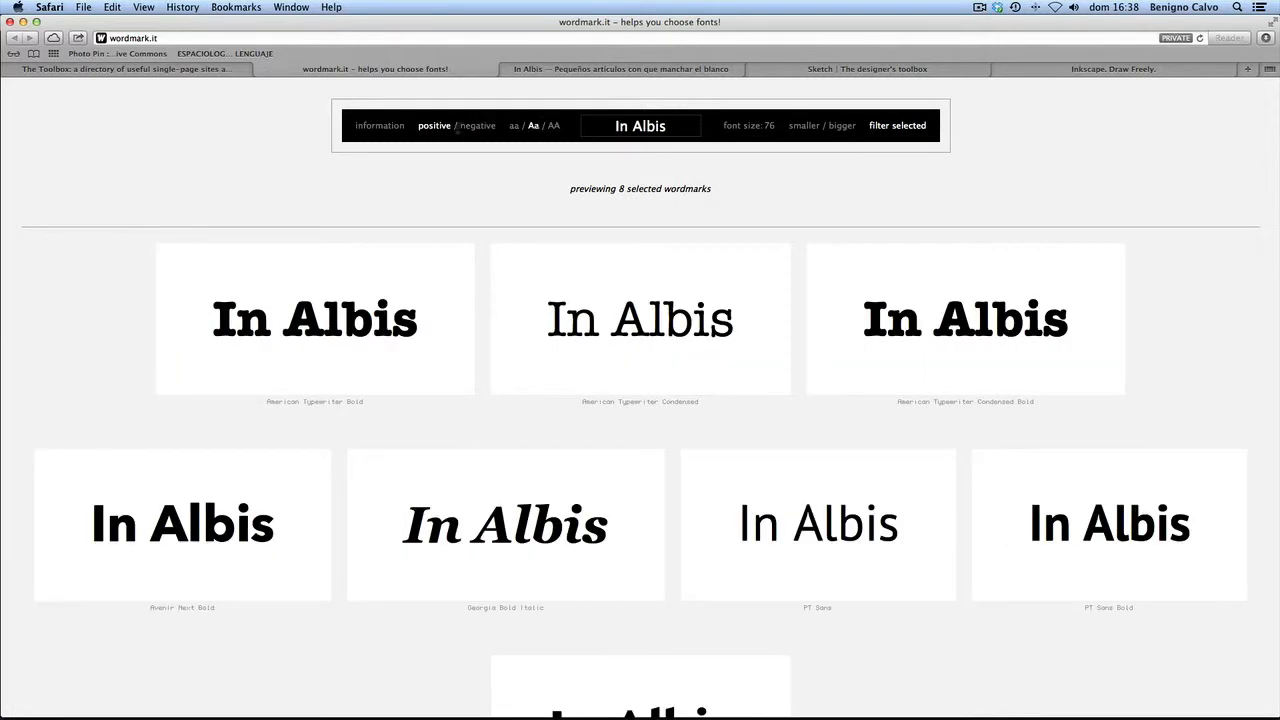
left_click(473, 130)
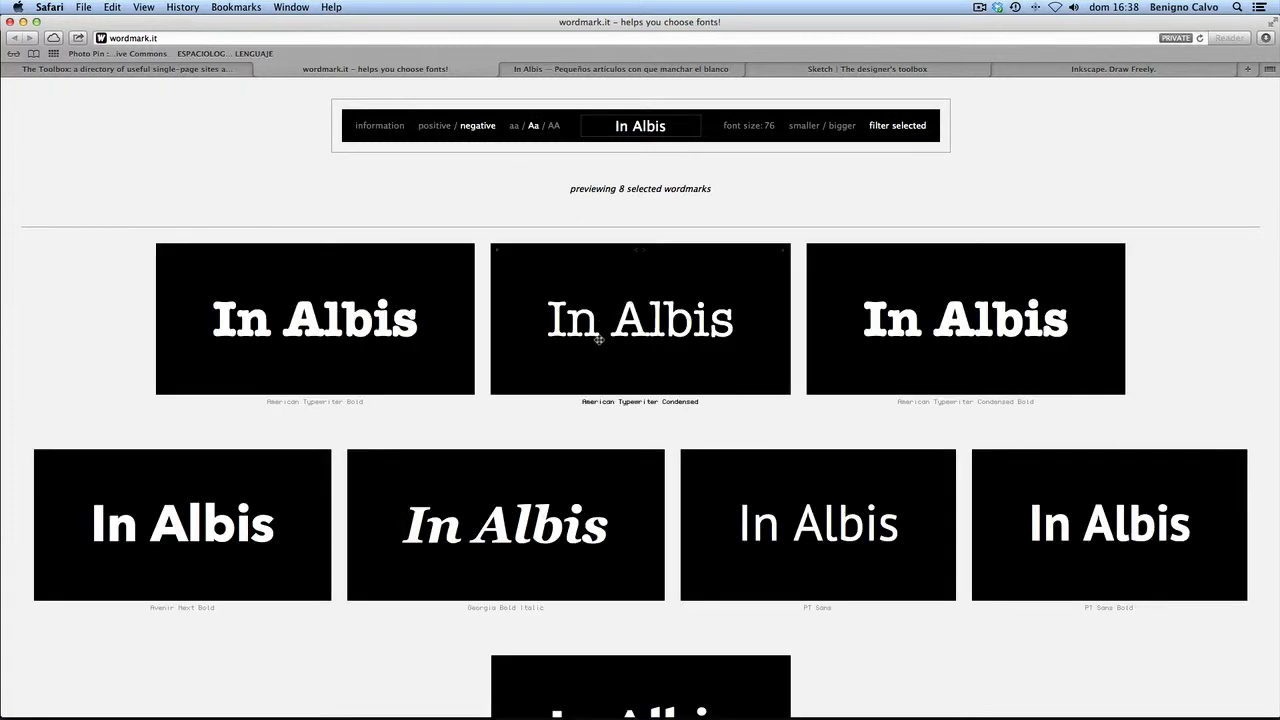
left_click(513, 127)
left_click(553, 126)
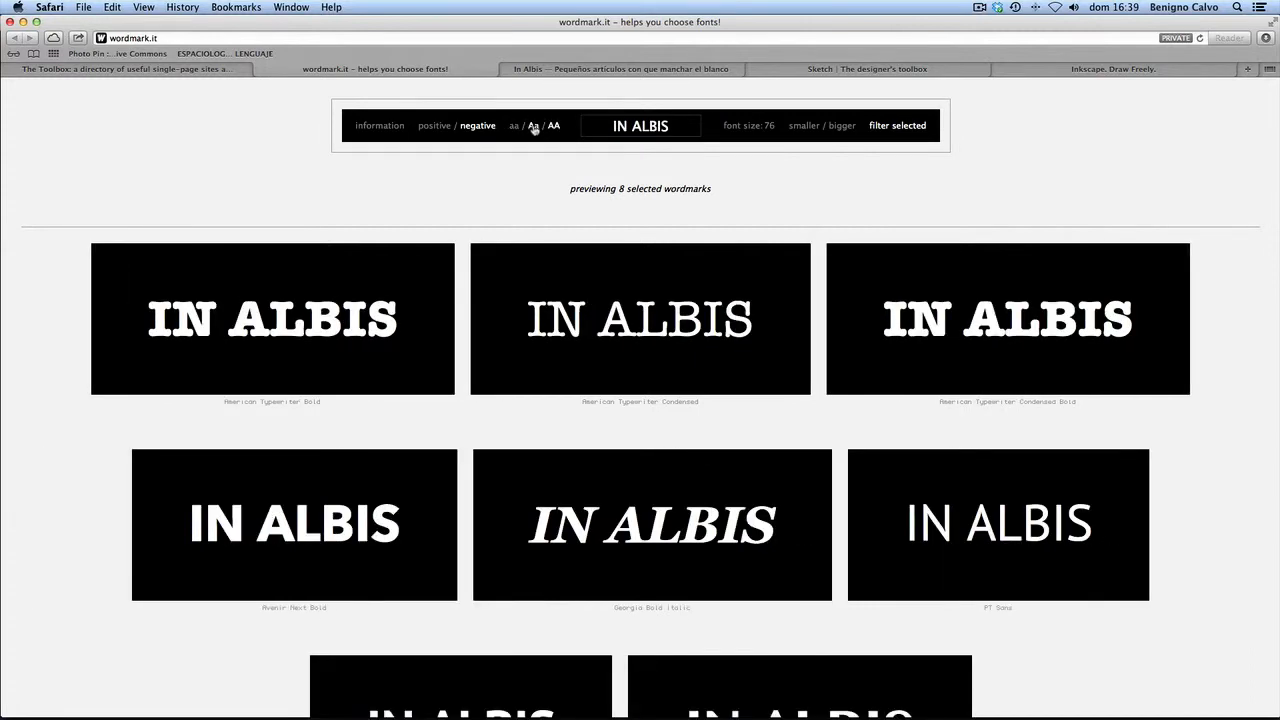
left_click(533, 127)
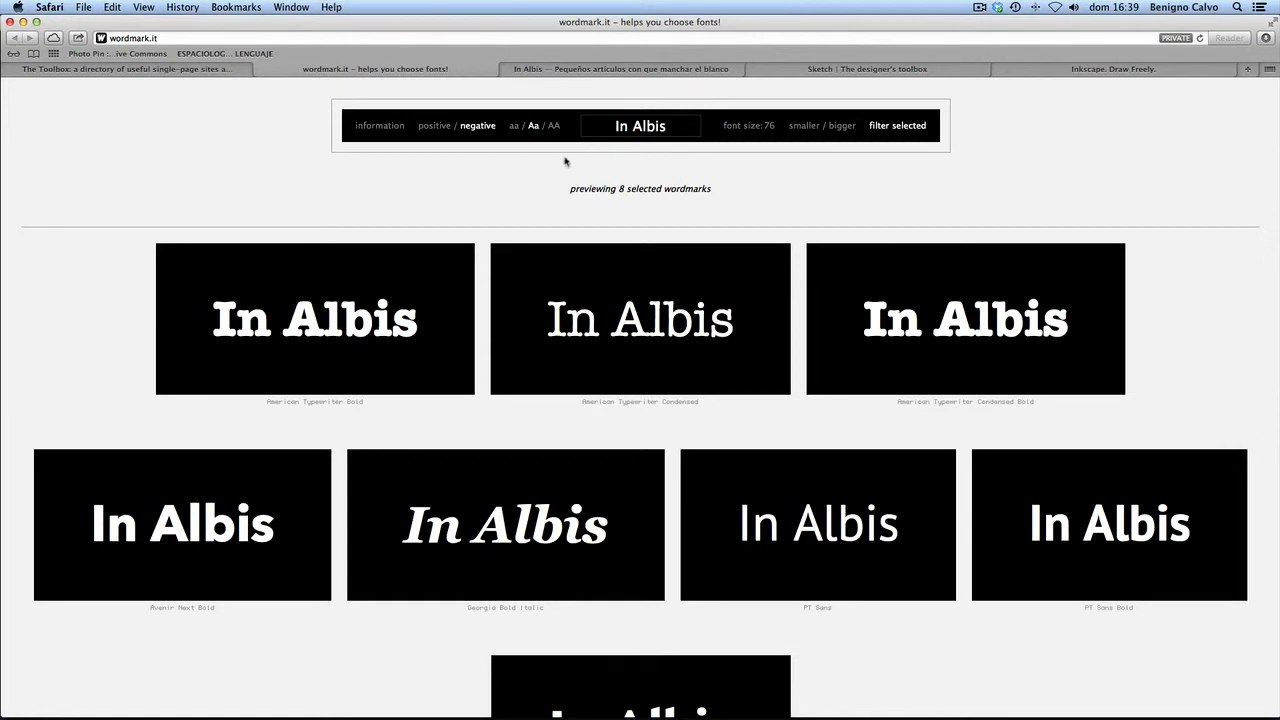
left_click(426, 126)
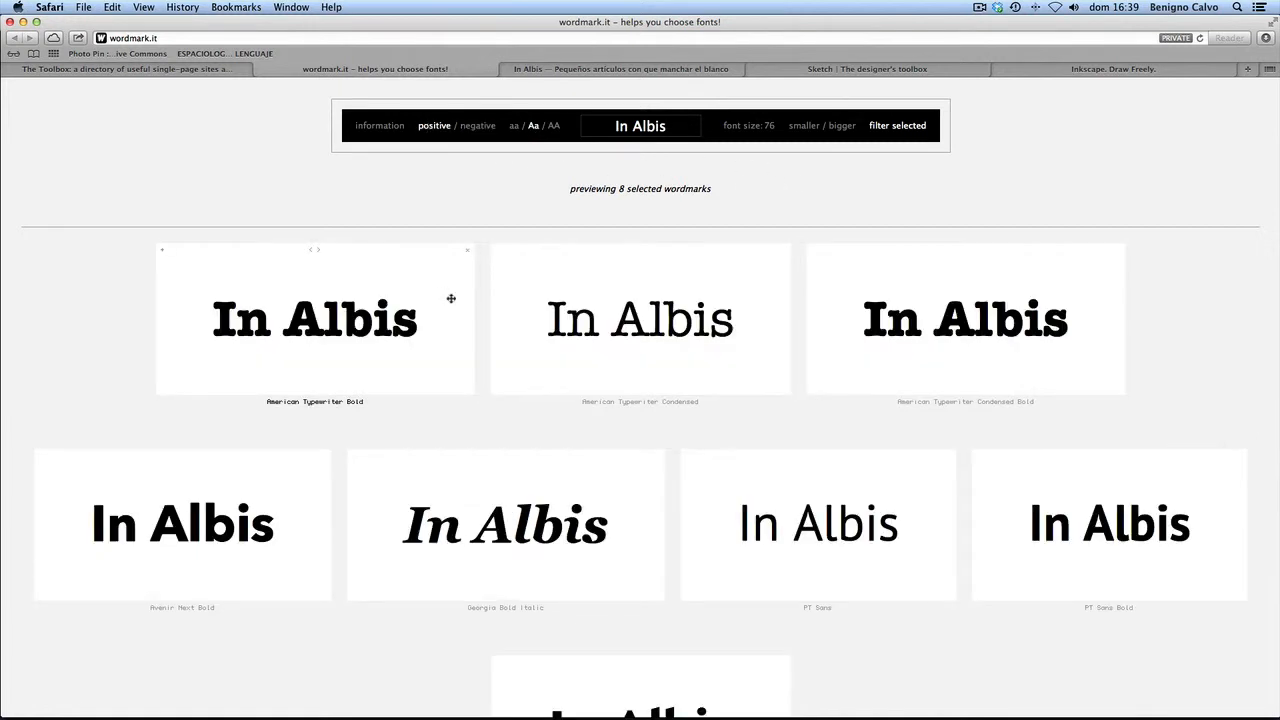
Step: Add American Typewriter Condensed Light from the full font list to the selection and filter the previews to the selected wordmarks
left_click(908, 131)
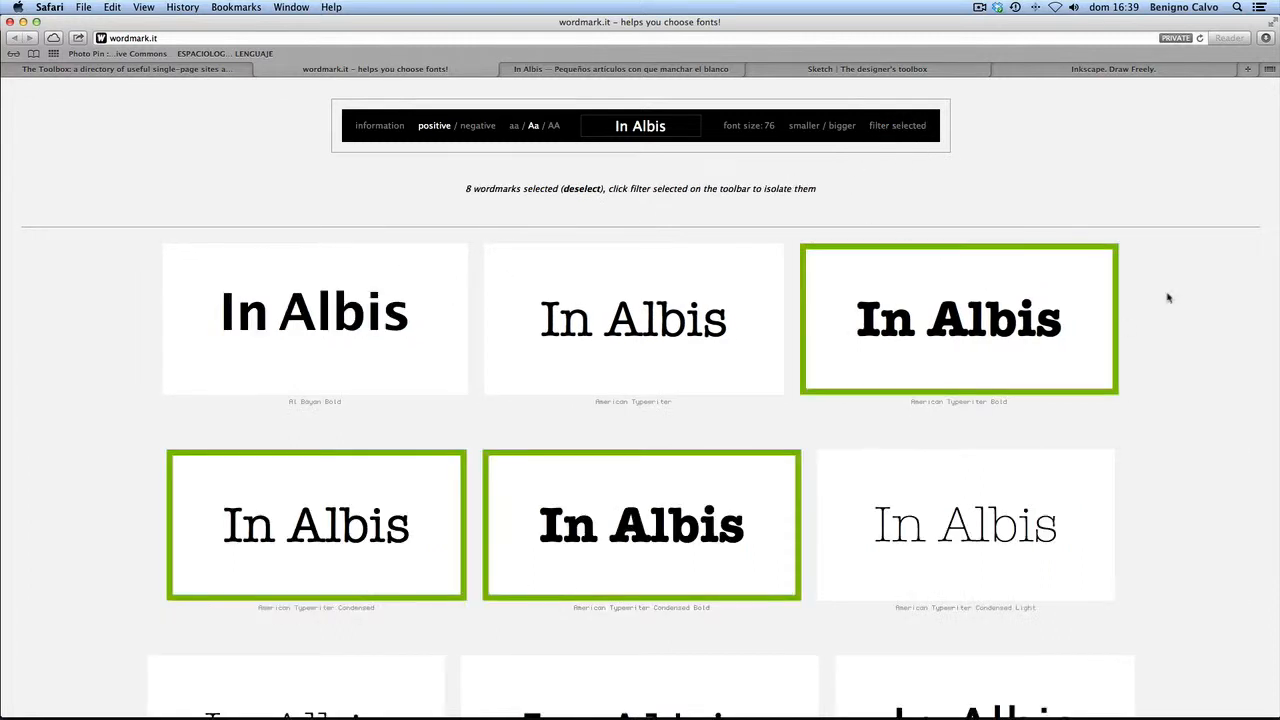
scroll(628, 430, "down", 15)
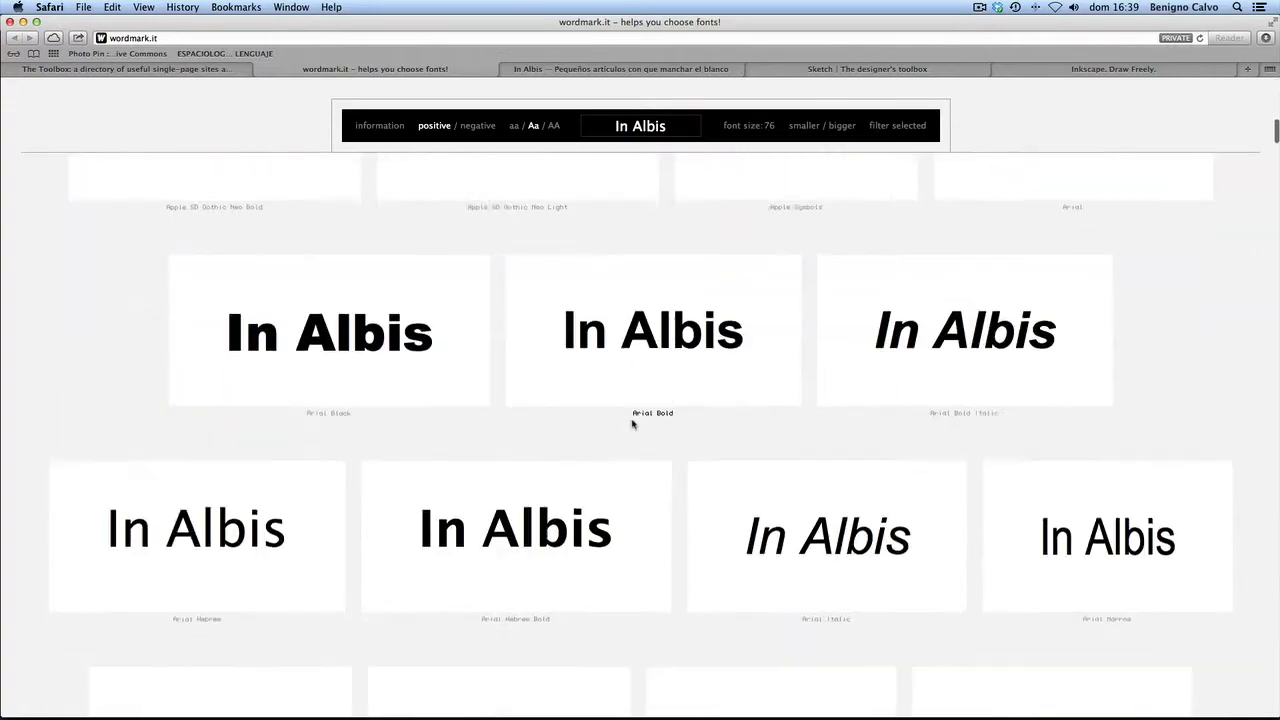
scroll(632, 423, "up", 15)
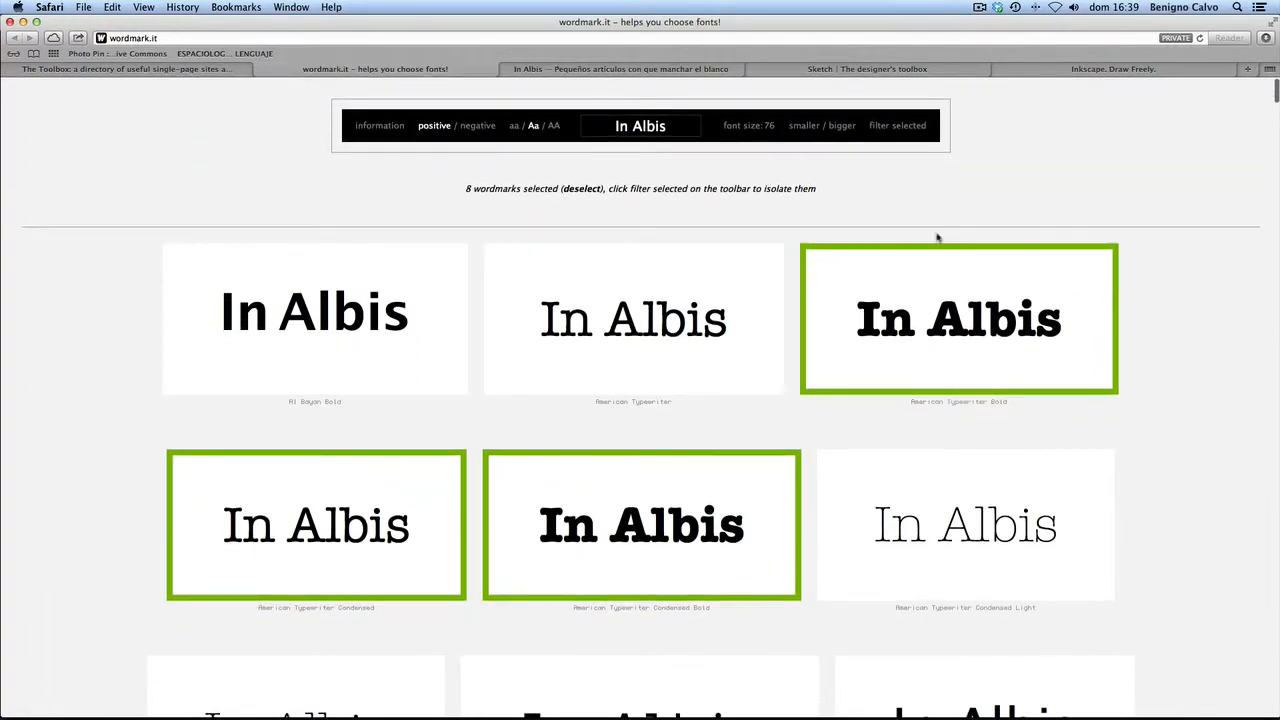
left_click(1009, 498)
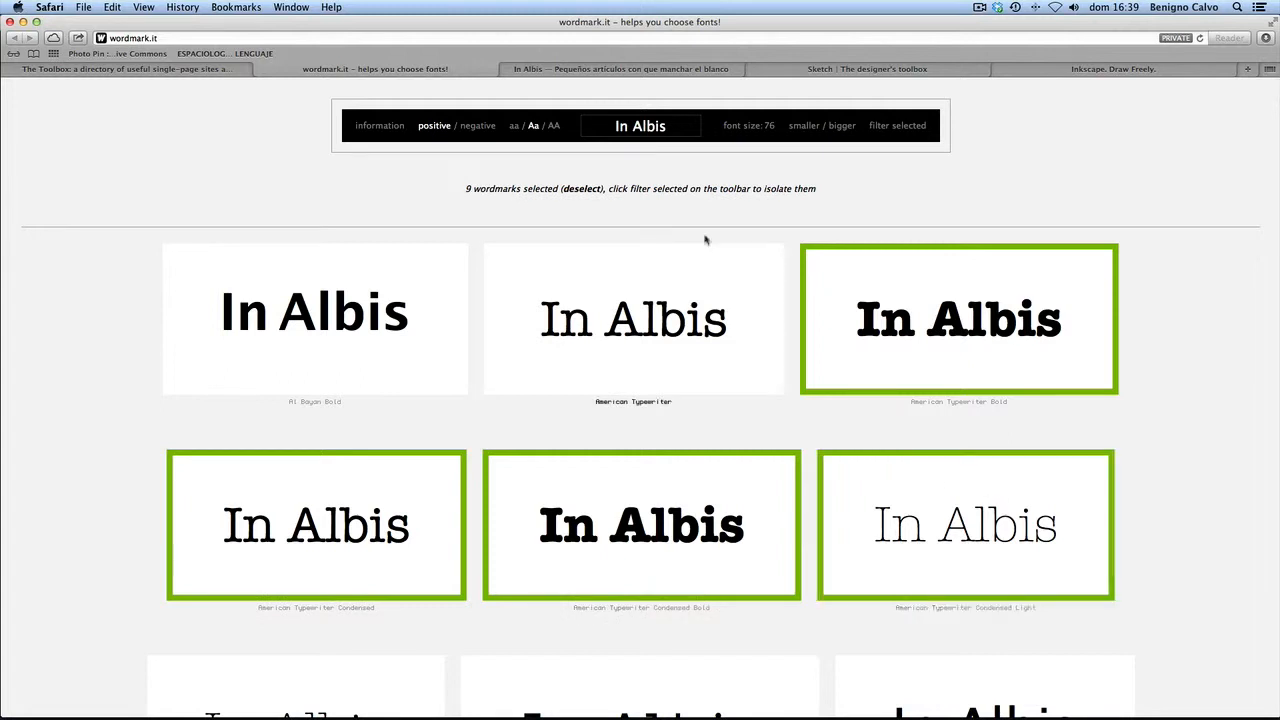
left_click(914, 127)
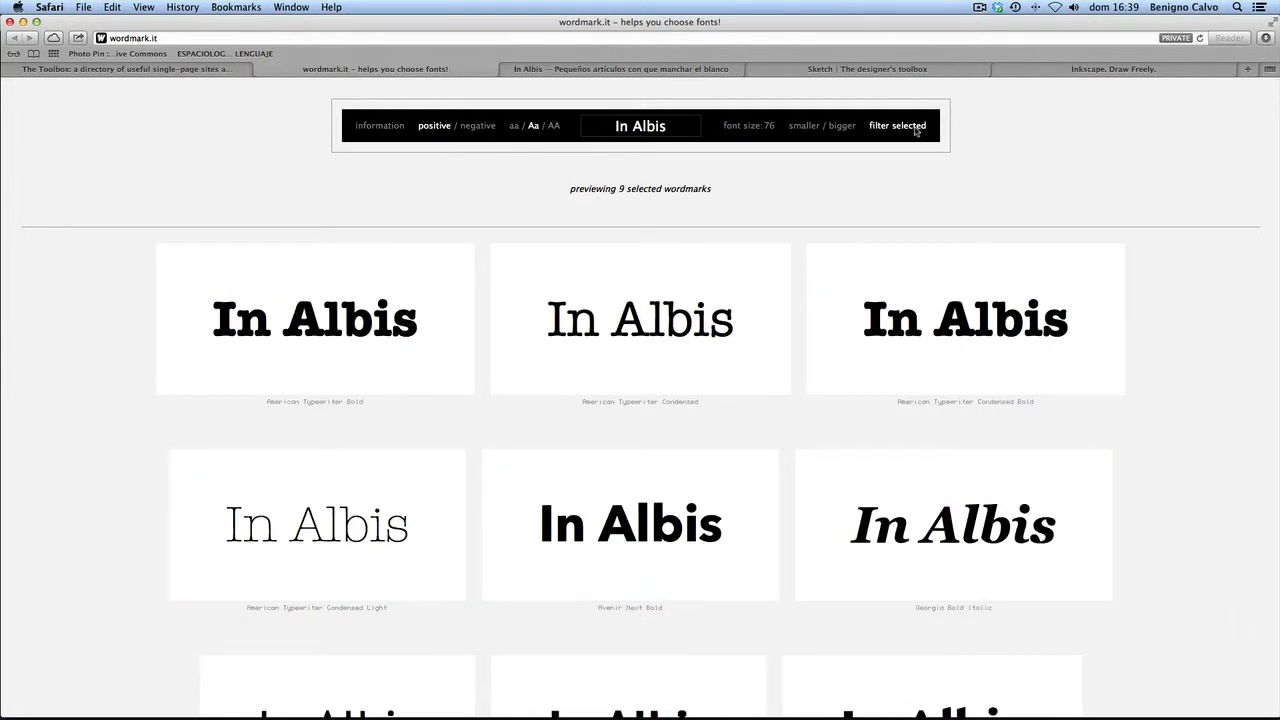
Step: Enlarge the filtered wordmark previews to font size 156
left_click(840, 127)
left_click(842, 127)
left_click(845, 127)
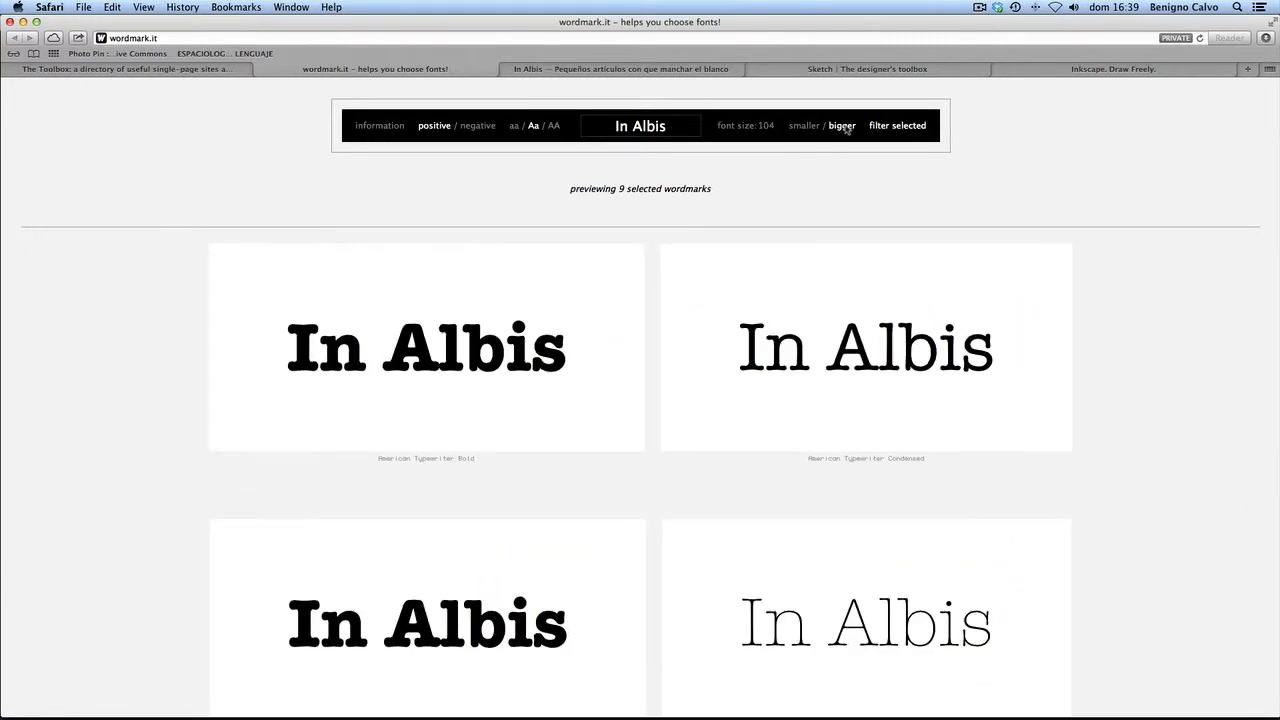
left_click(845, 127)
left_click(845, 127)
left_click(845, 127)
left_click(845, 127)
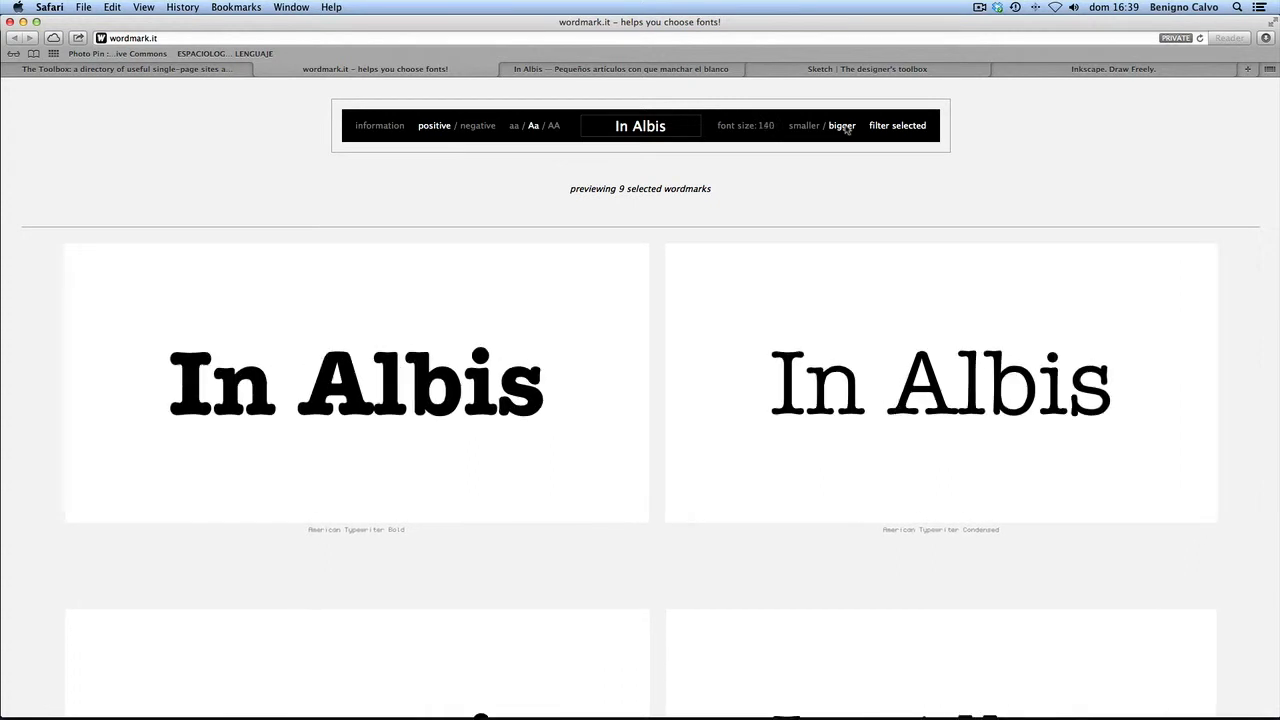
left_click(845, 127)
left_click(845, 127)
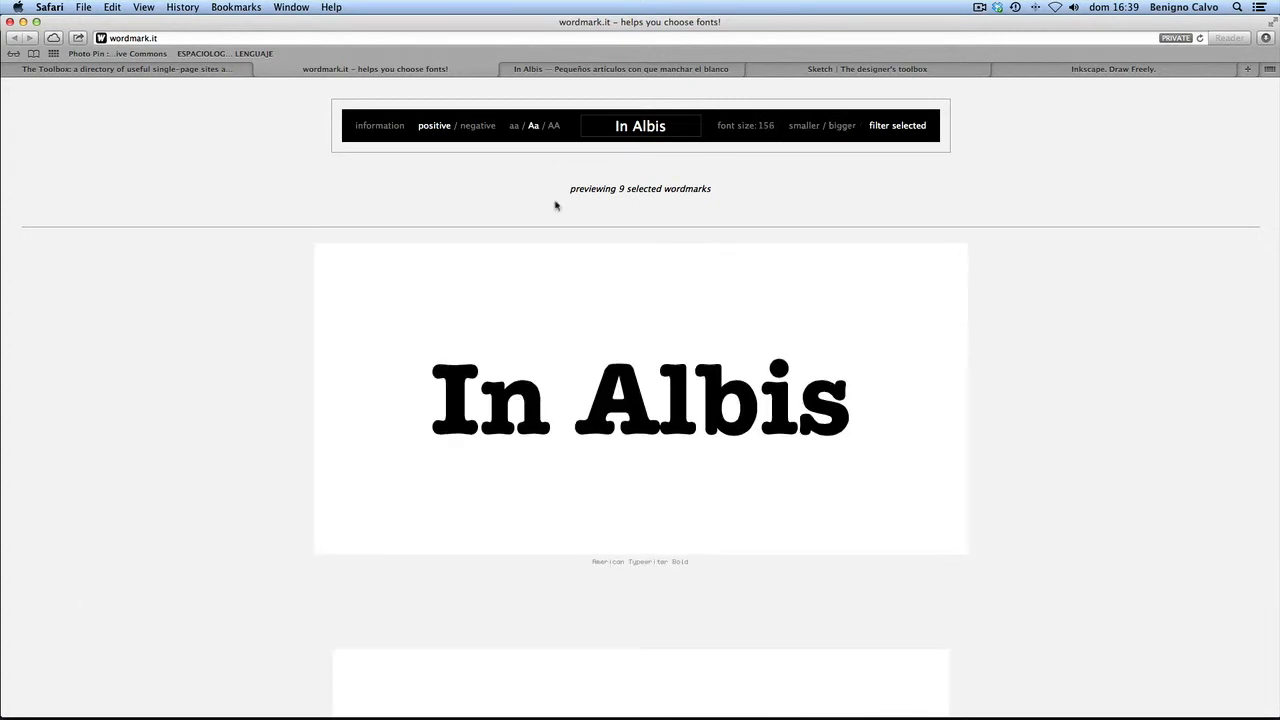
Step: Compare the enlarged In Albis wordmarks and examine the American Typewriter Condensed preview
scroll(449, 546, "down", 5)
scroll(449, 546, "up", 5)
scroll(571, 428, "down", 5)
scroll(571, 424, "up", 3)
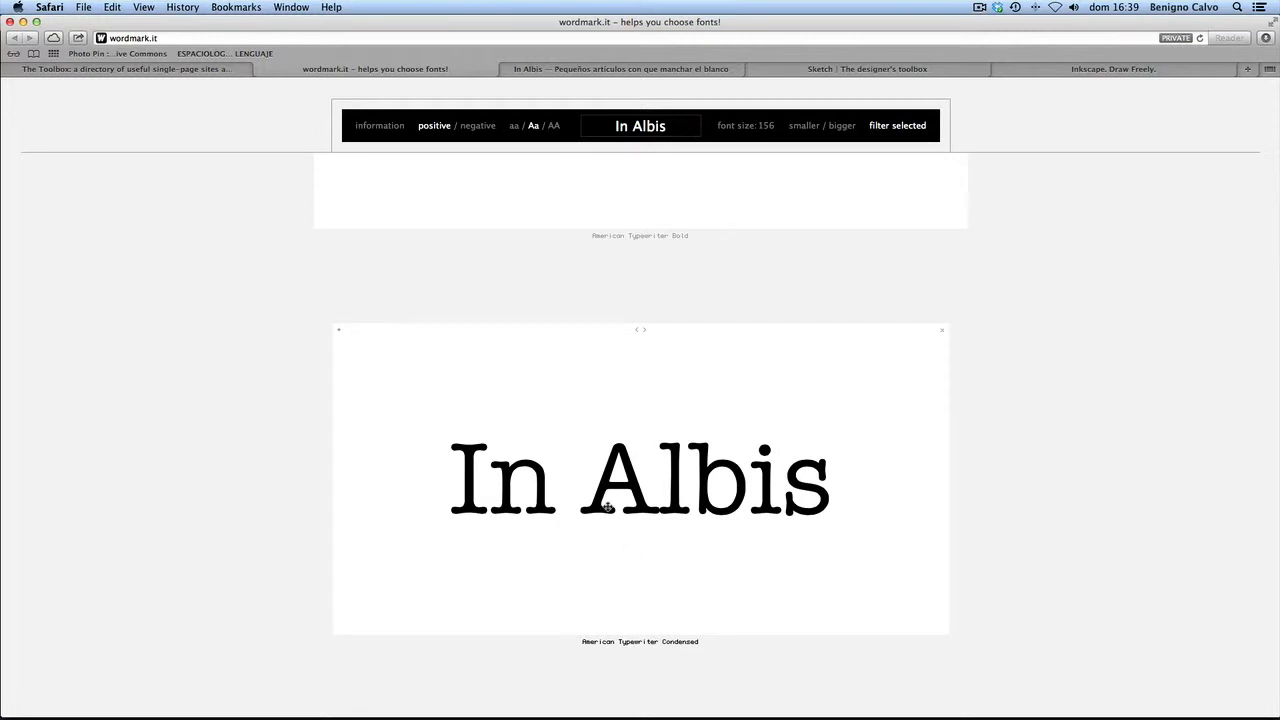
scroll(607, 507, "down", 2)
scroll(607, 507, "down", 1)
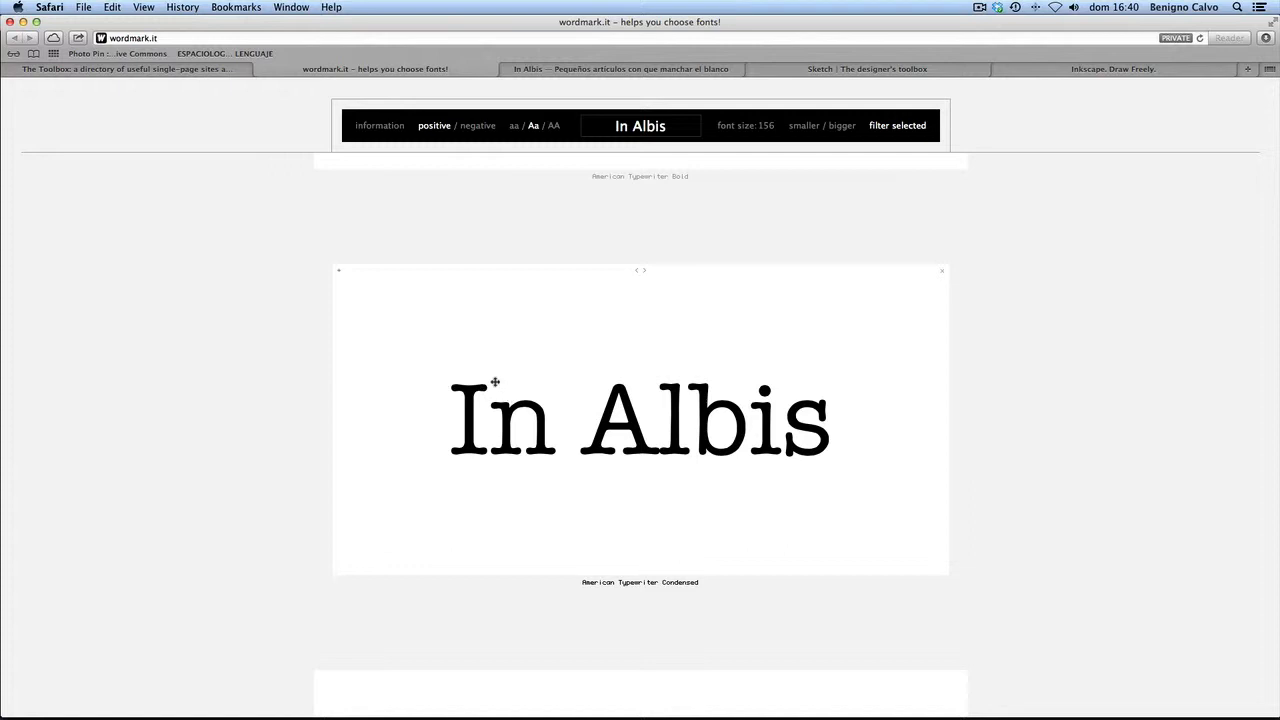
Step: Compare the In Albis blog header with the wordmark preview, and return to the Sketch product page
left_click(591, 69)
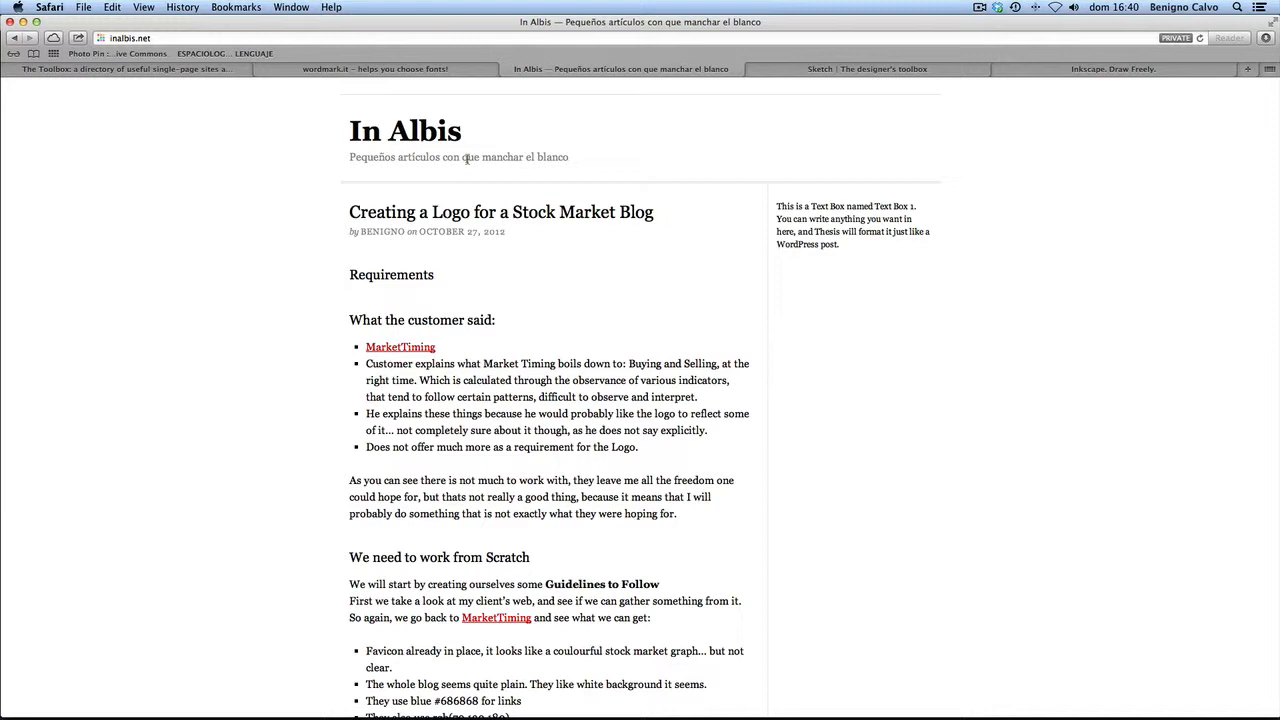
left_click(417, 69)
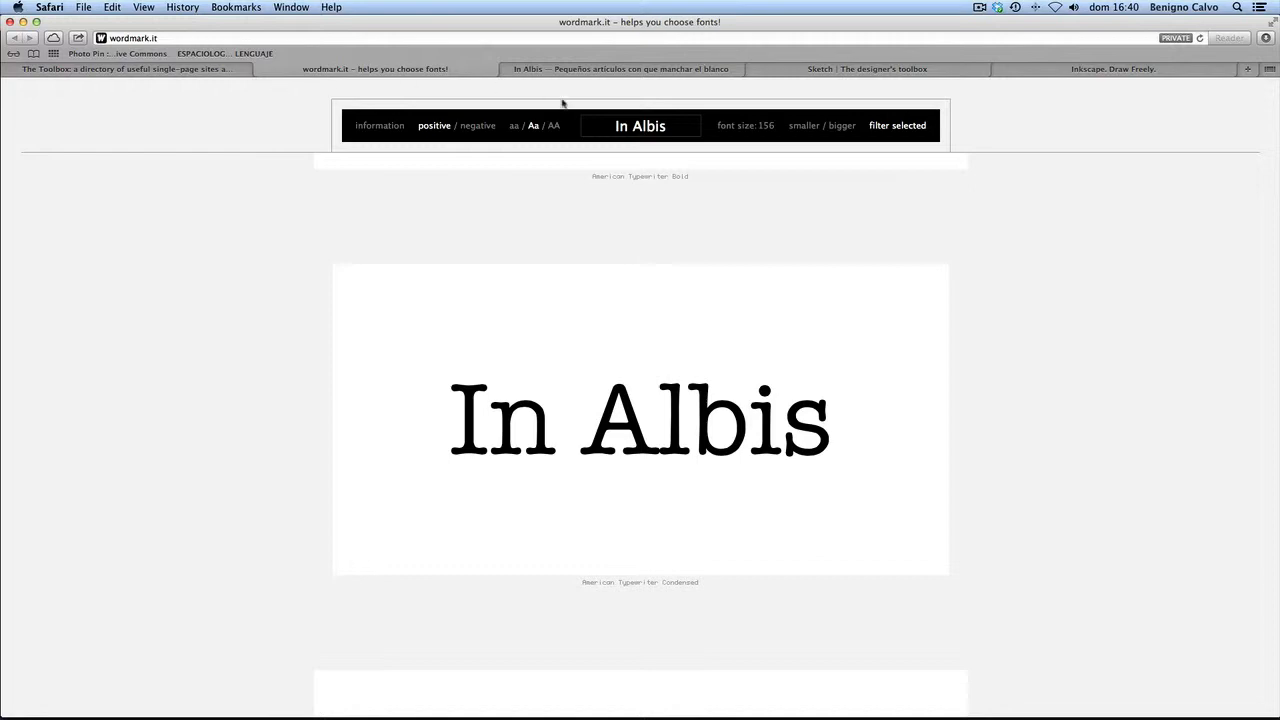
left_click(593, 73)
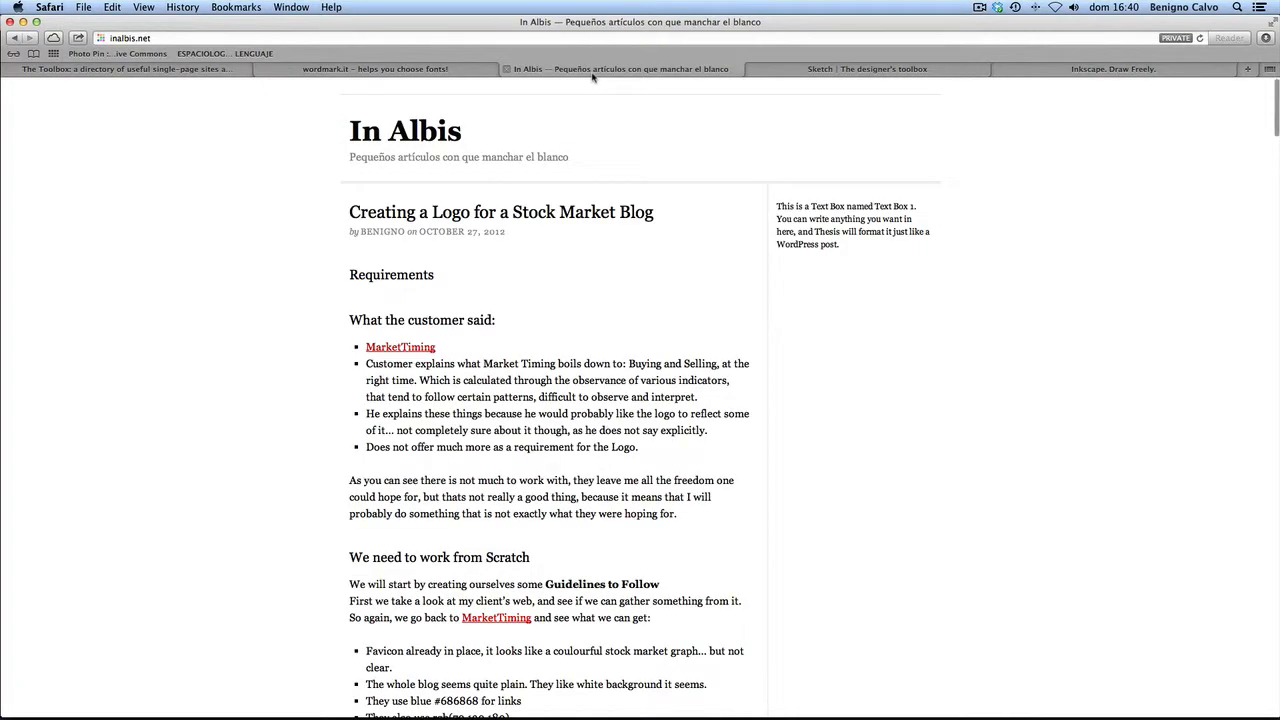
left_click(886, 68)
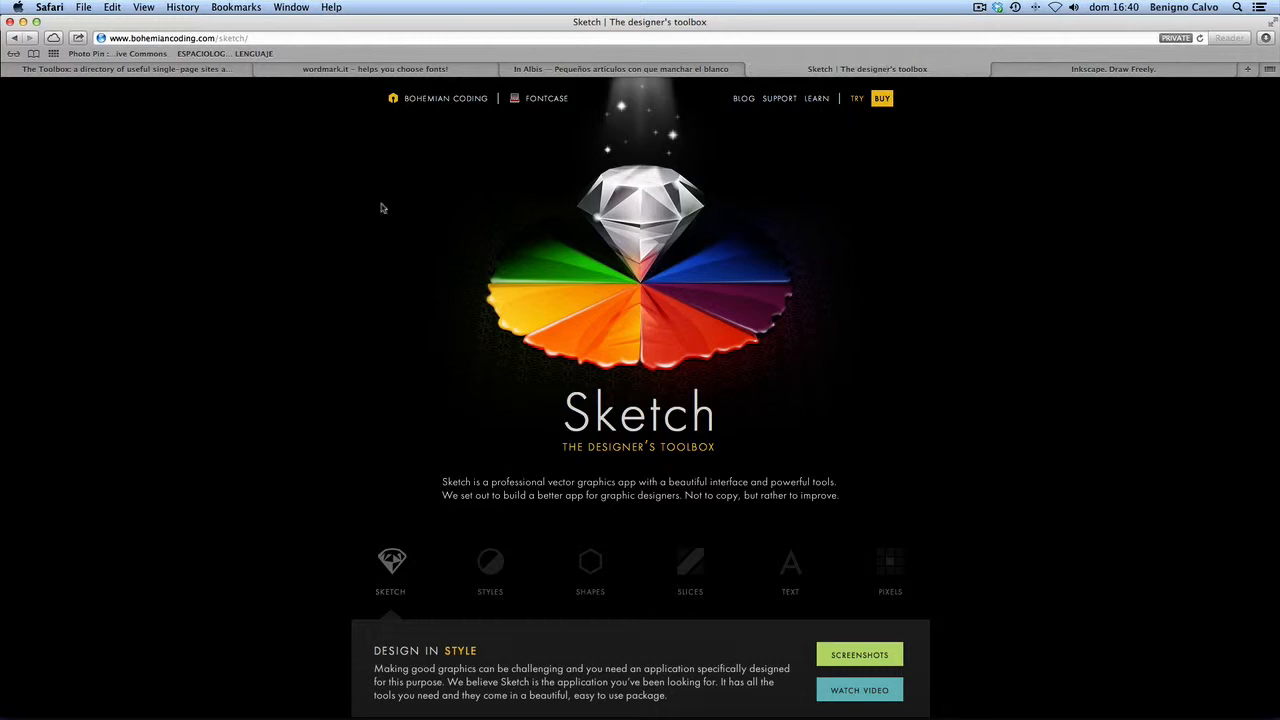
Step: Switch to the Sketch application and show its untitled document in full screen
key("super+Tab")
key("super+Tab")
key("super+Tab")
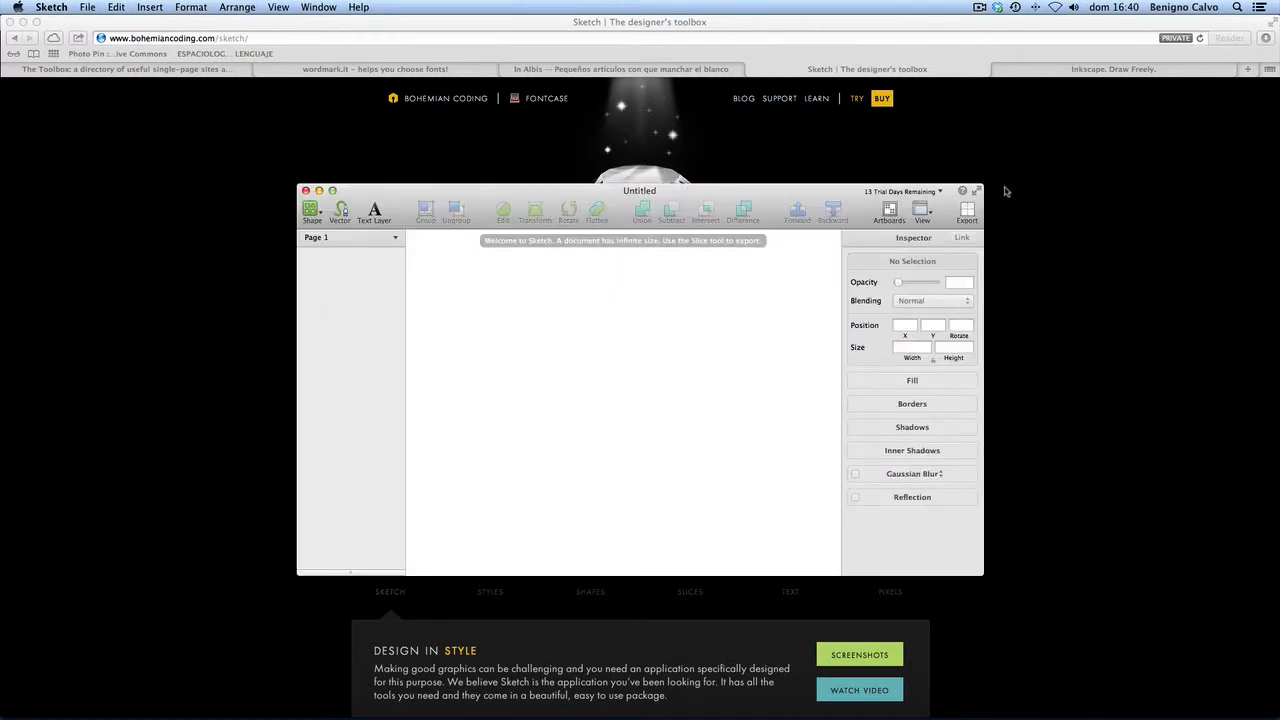
left_click(978, 191)
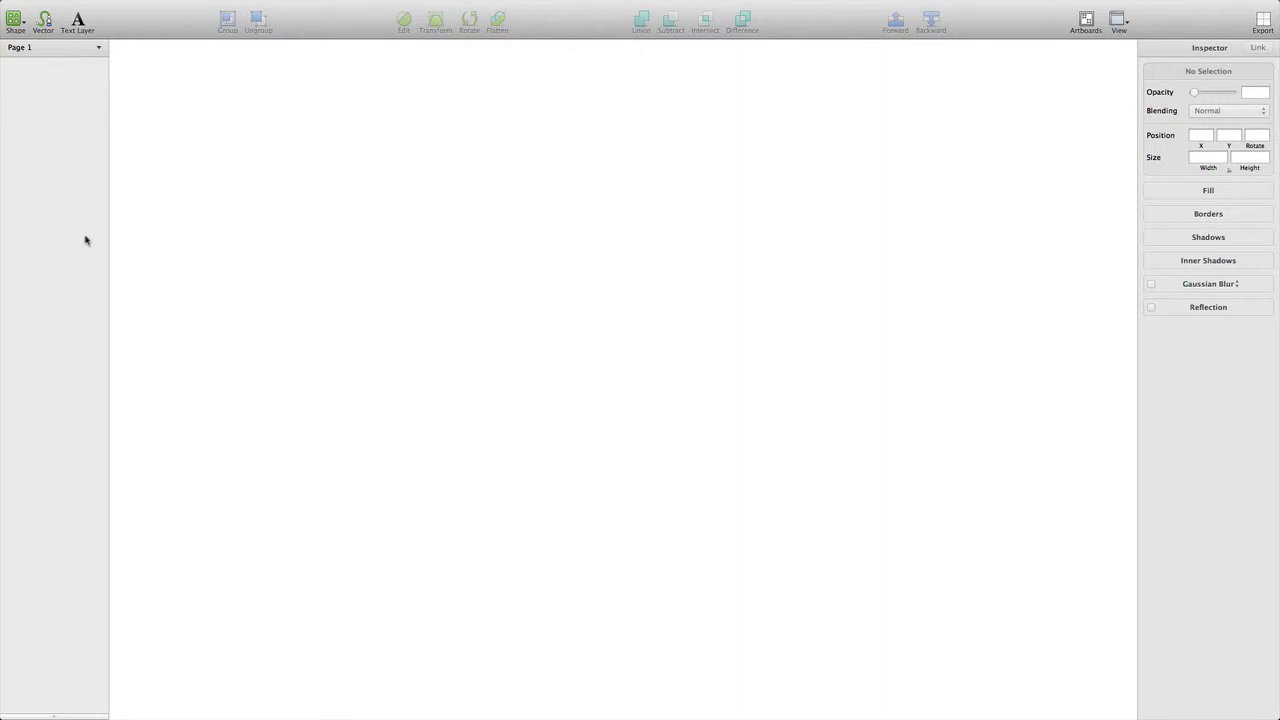
Step: Switch to Safari, open the Learn manual from the Sketch website and look through its topics
key("super+Tab")
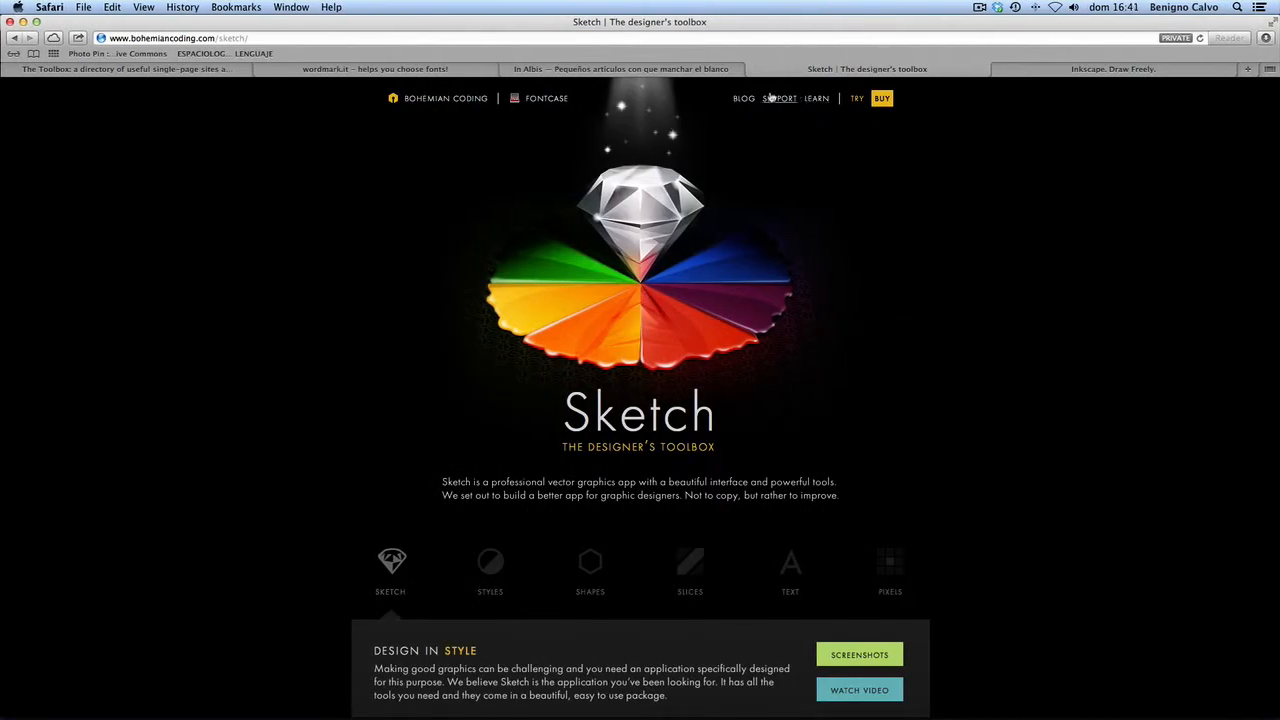
left_click(820, 100)
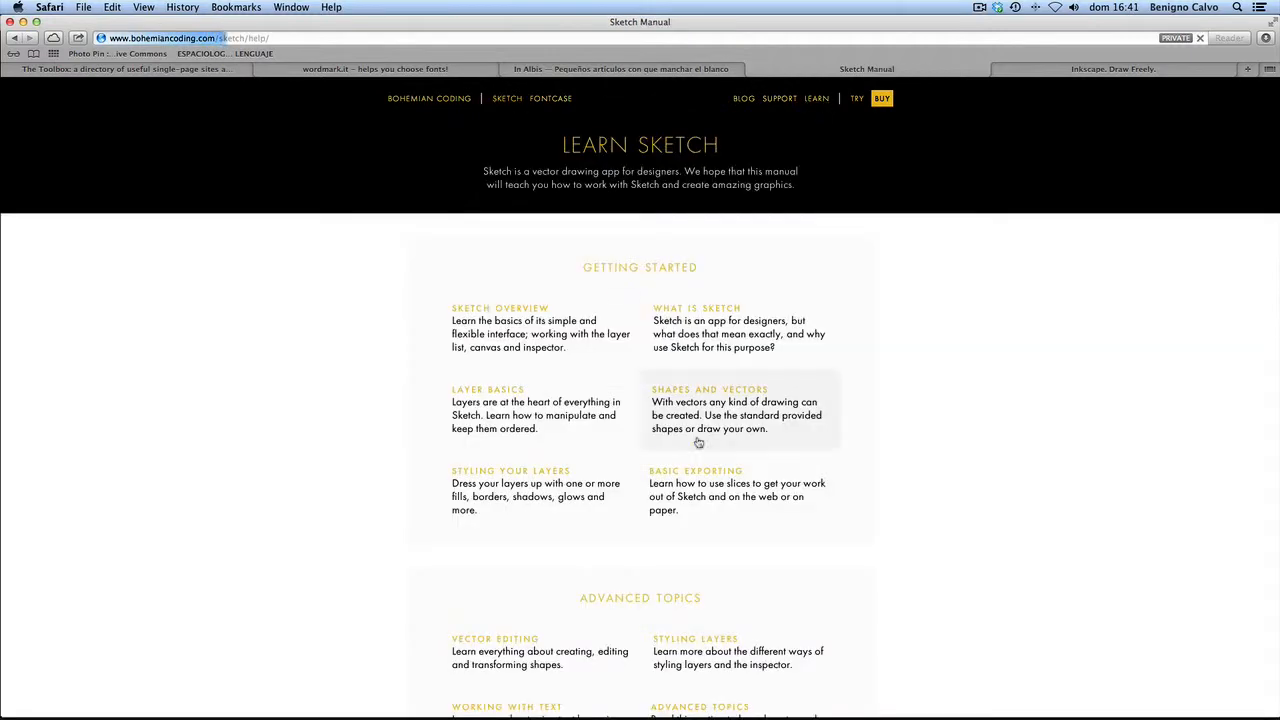
scroll(692, 468, "down", 8)
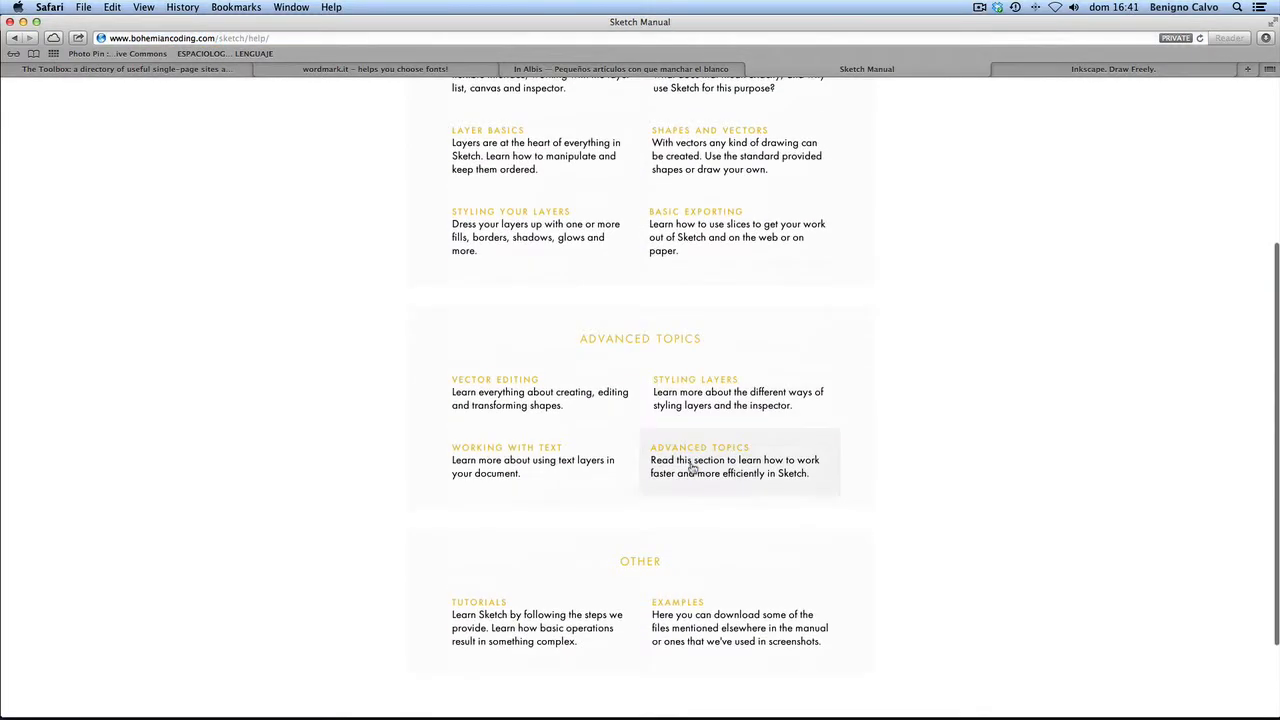
scroll(692, 468, "up", 8)
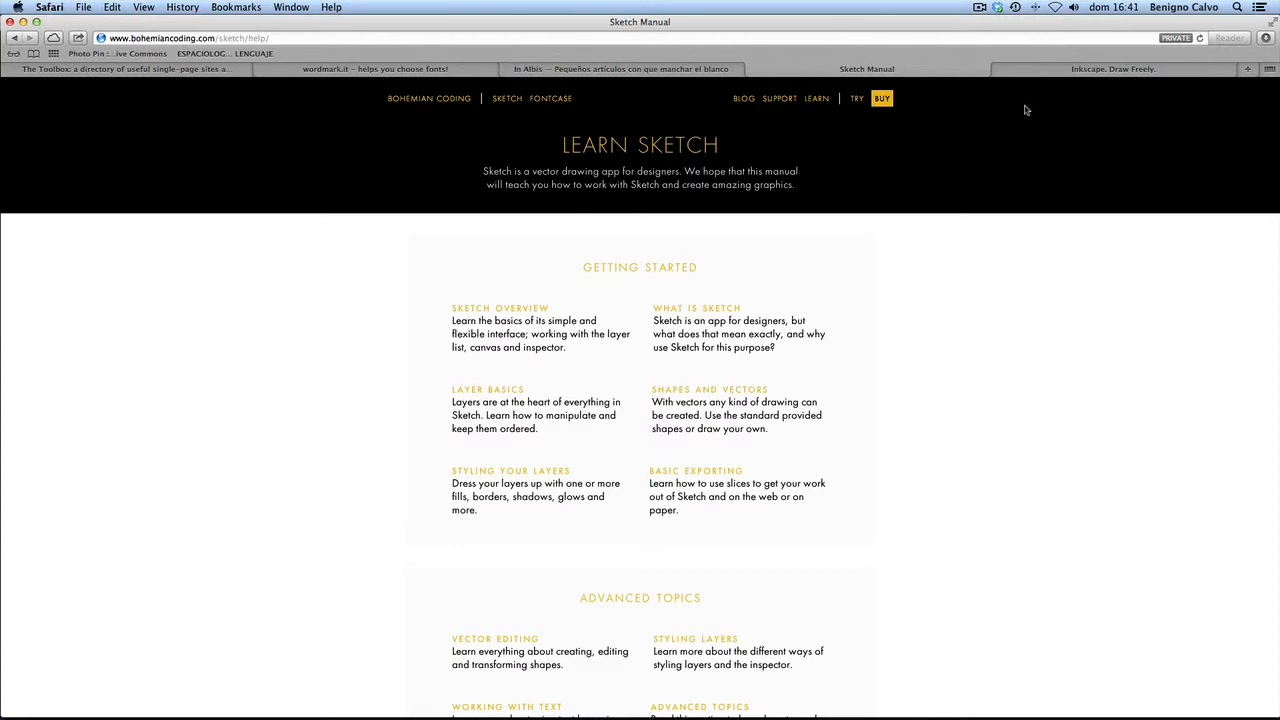
Step: Switch to Sketch and add a text layer reading "in" on the blank canvas
key("super+Tab")
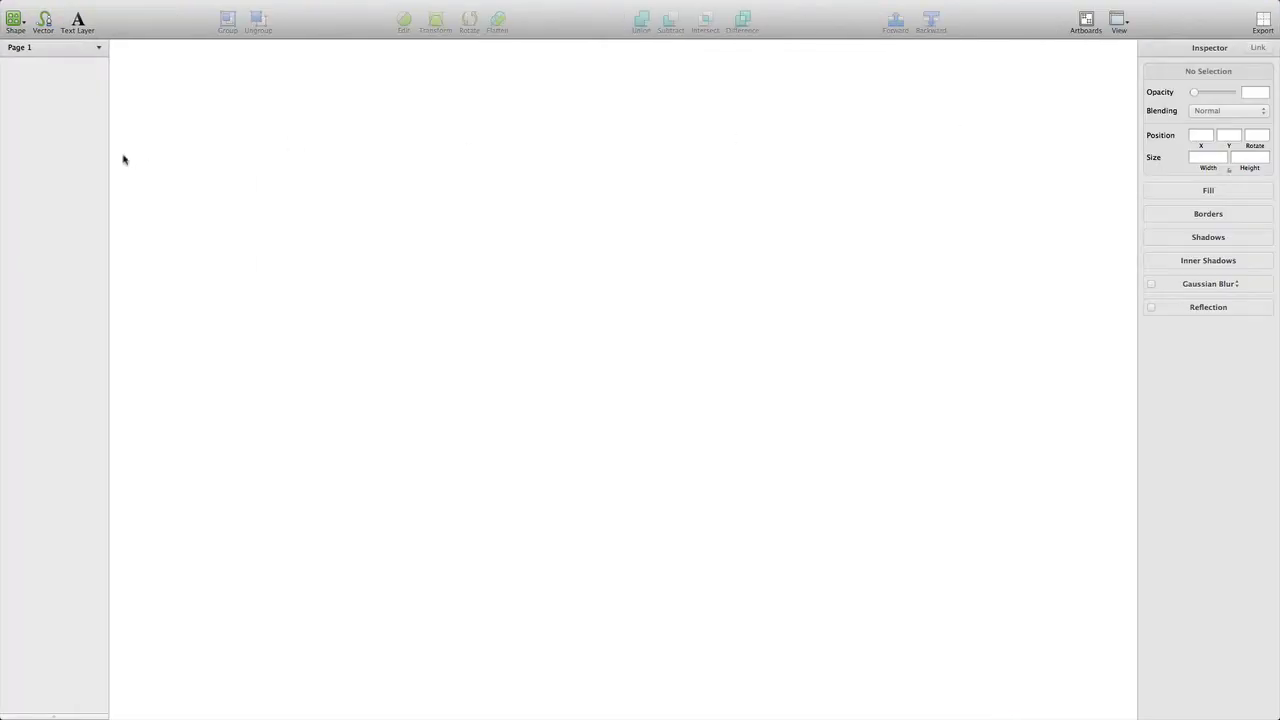
left_click(78, 20)
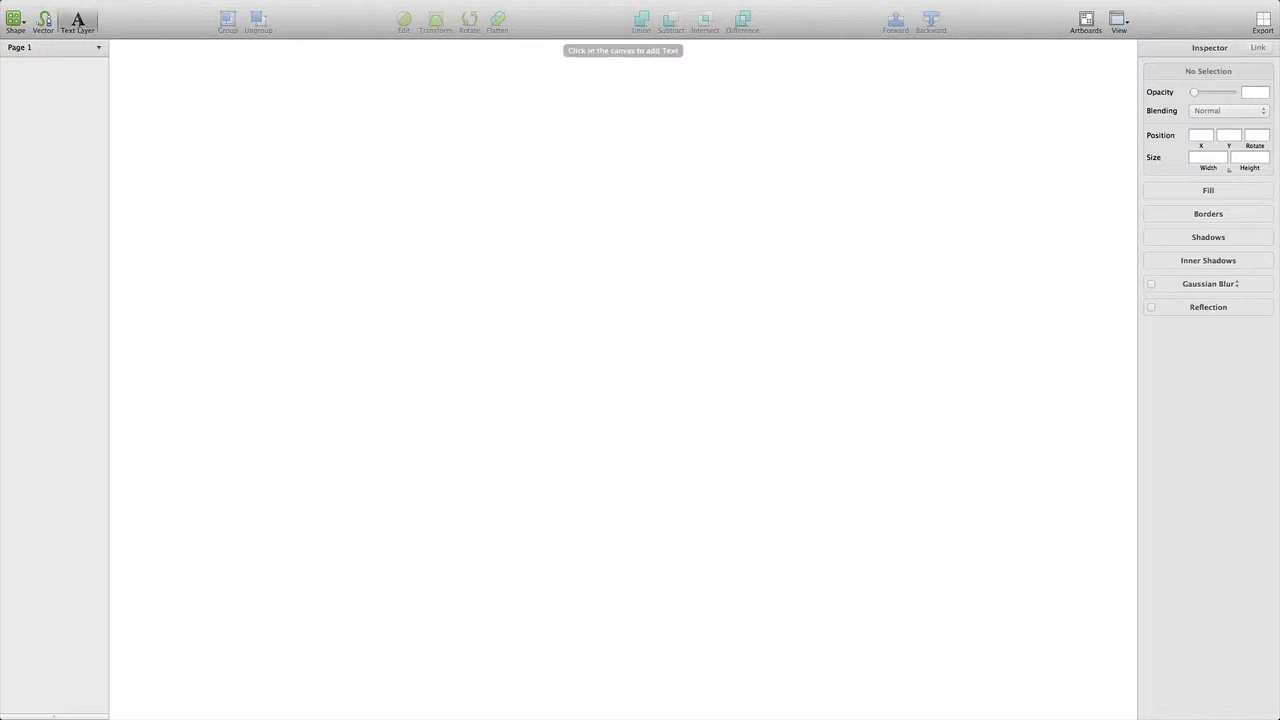
left_click(363, 237)
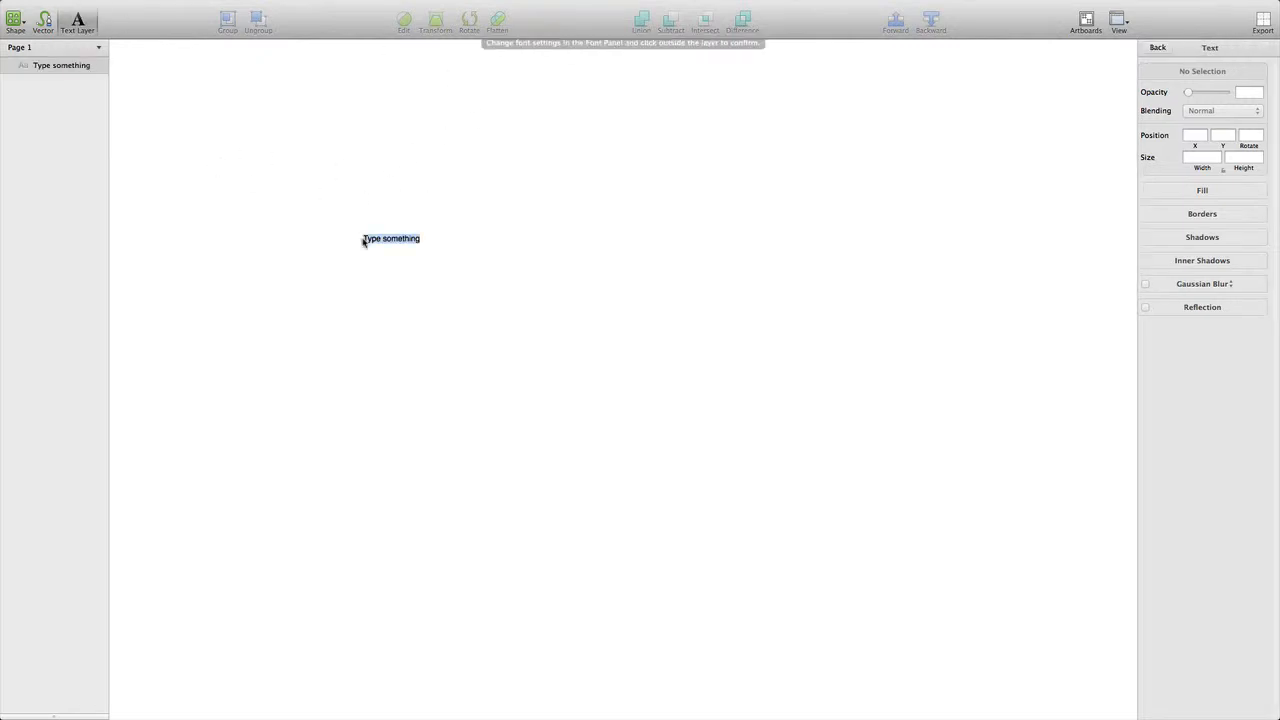
key("BackSpace")
type("in")
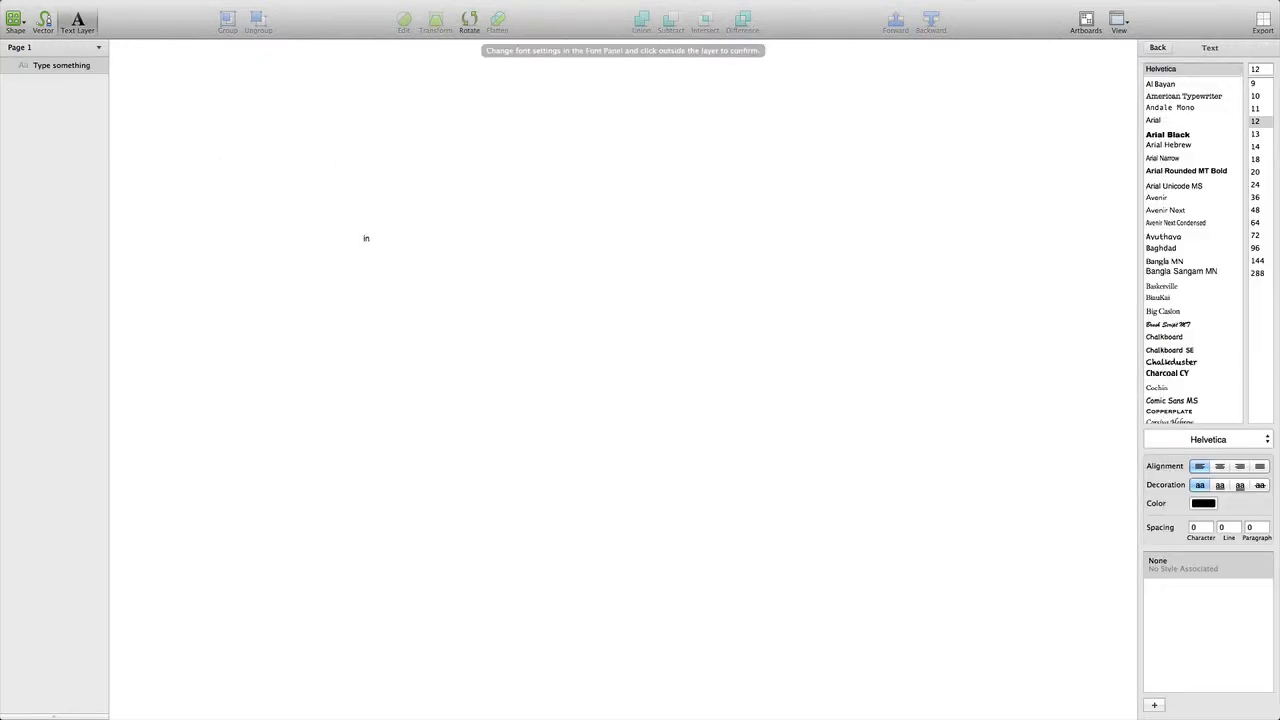
left_click(617, 228)
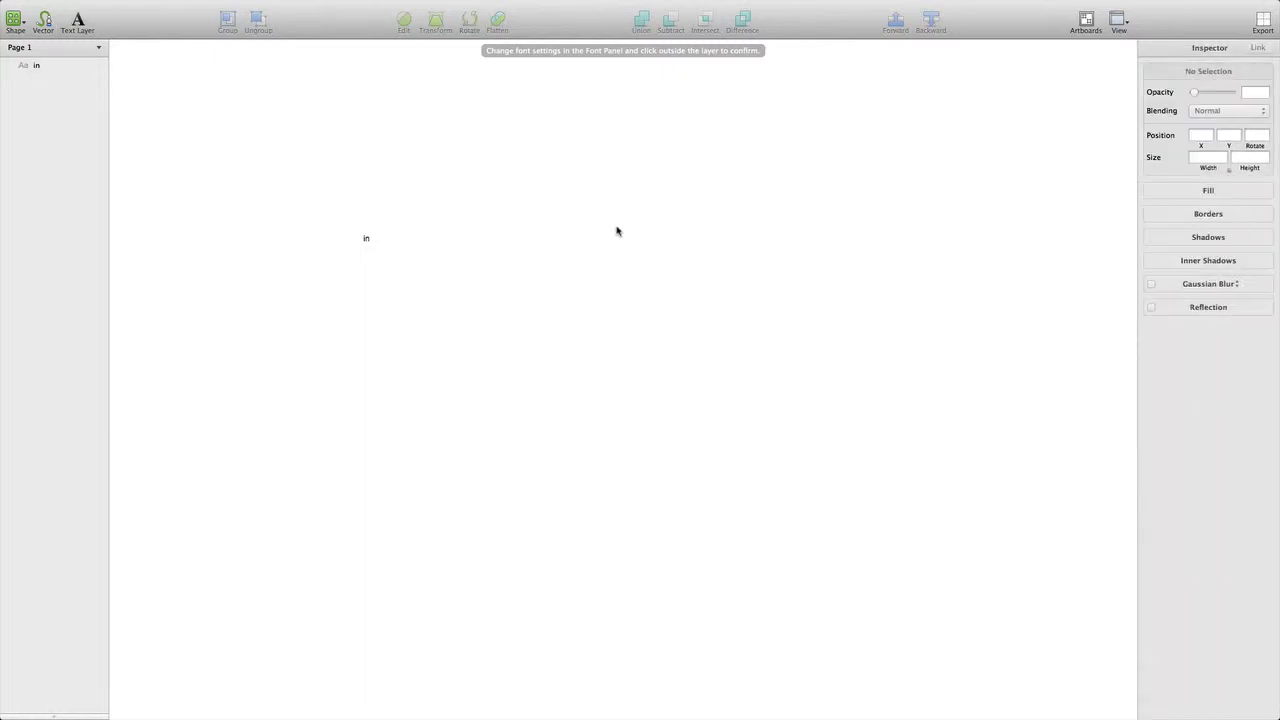
Step: Add a second text layer reading "albis" to the right of the word "in"
left_click(74, 22)
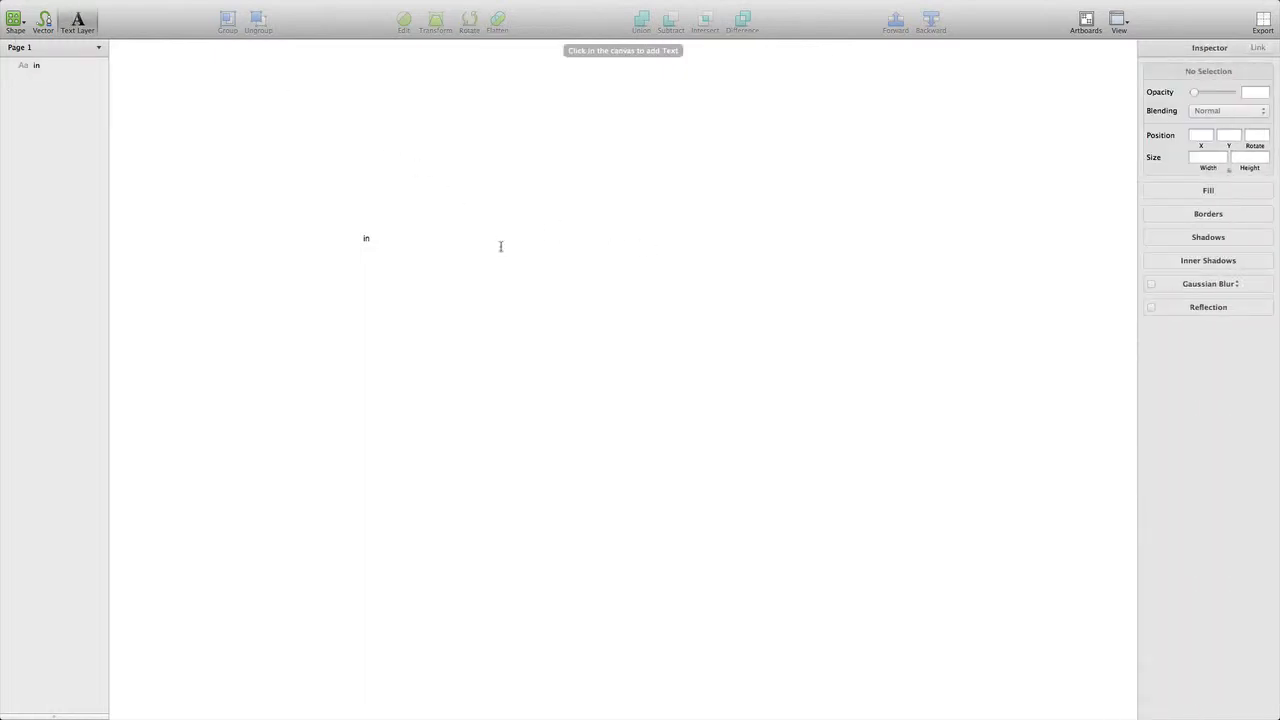
left_click(538, 238)
type("albis")
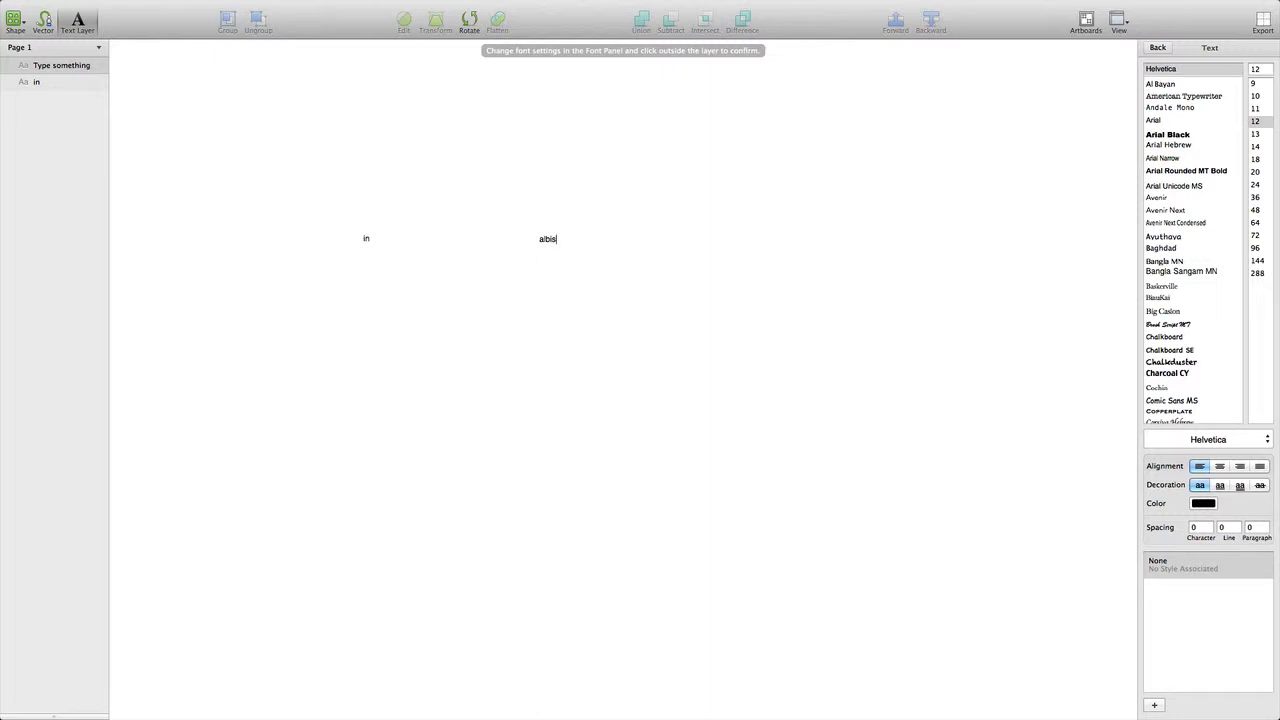
left_click(540, 305)
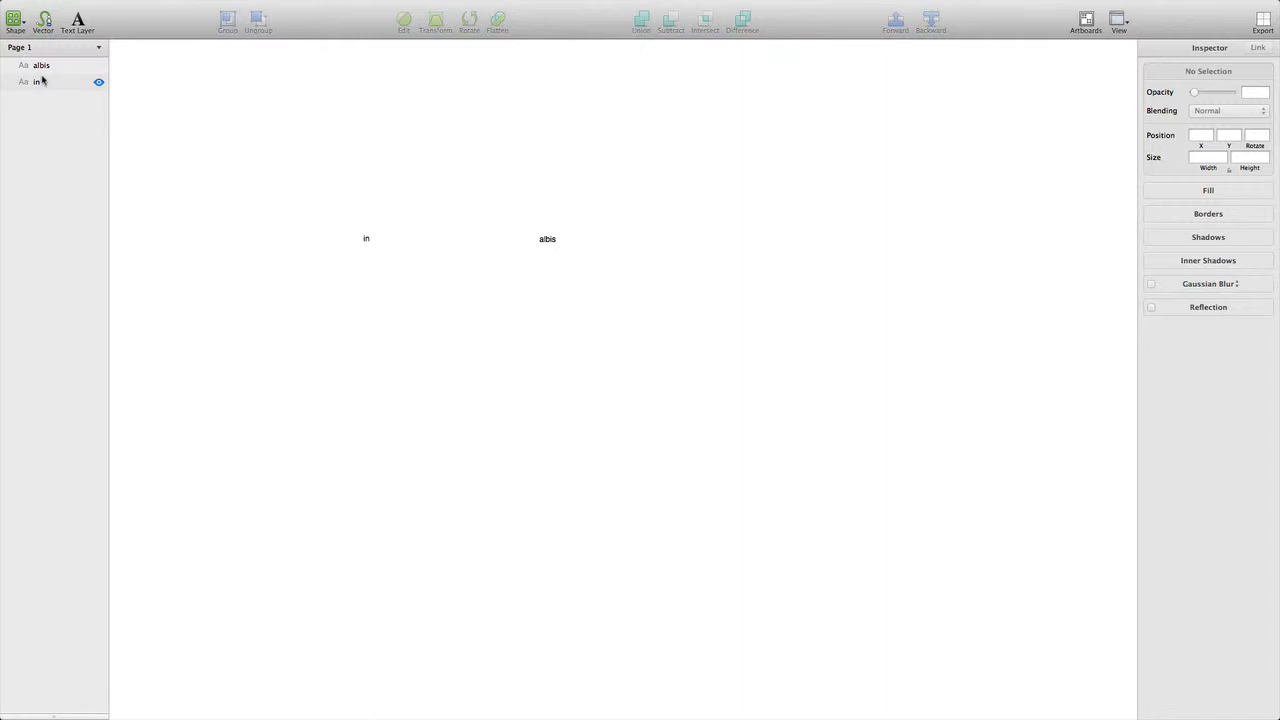
Step: Align the bottoms of the "in" and "albis" text layers
left_click(42, 82)
left_click(41, 67, "shift")
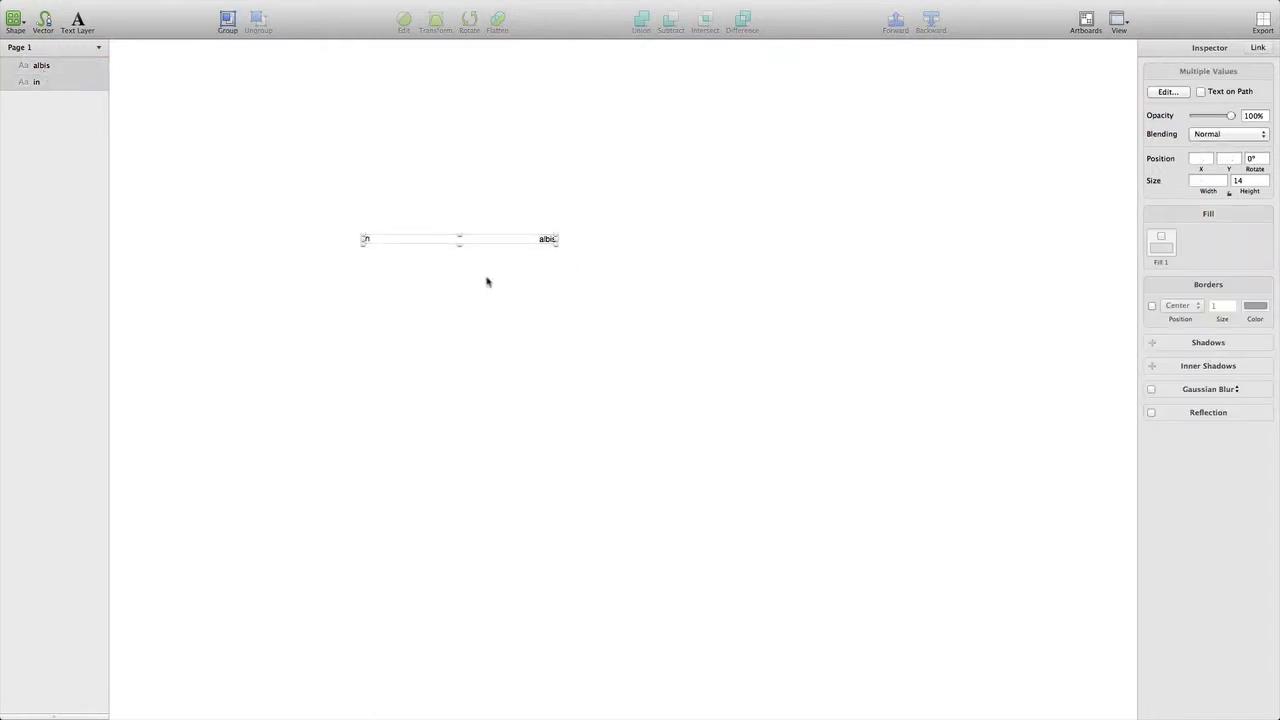
right_click(457, 239)
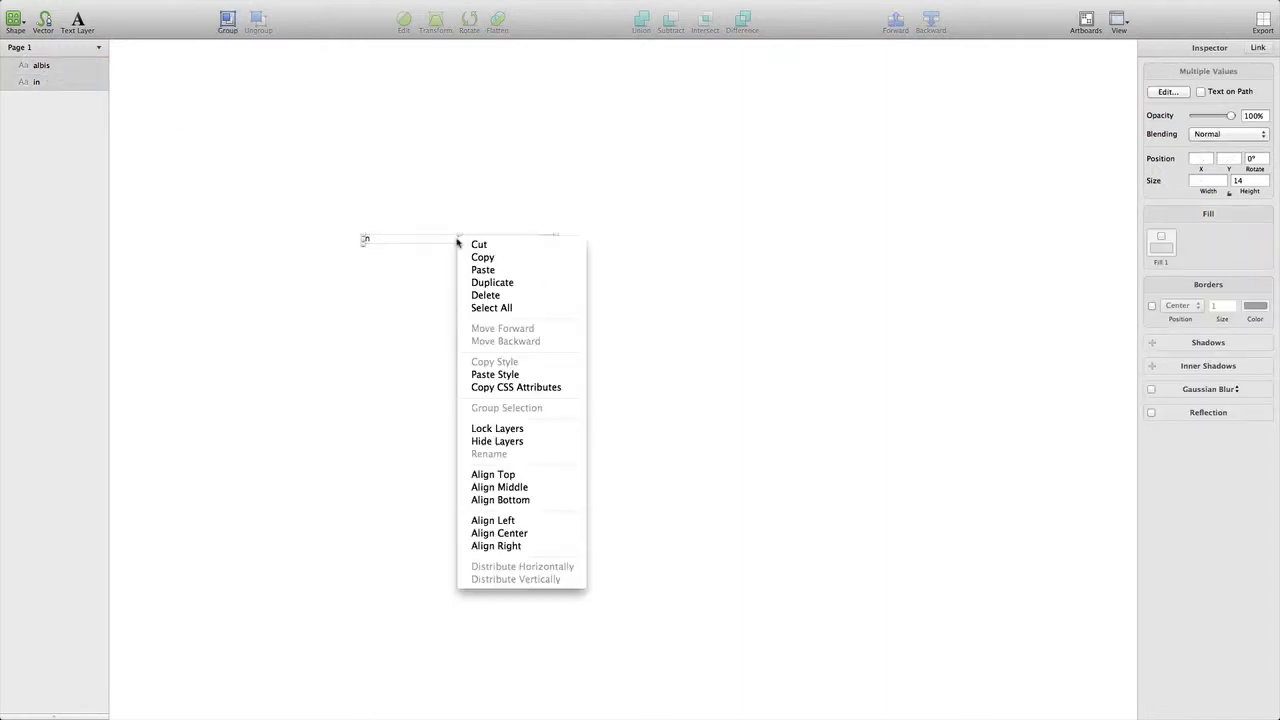
left_click(538, 500)
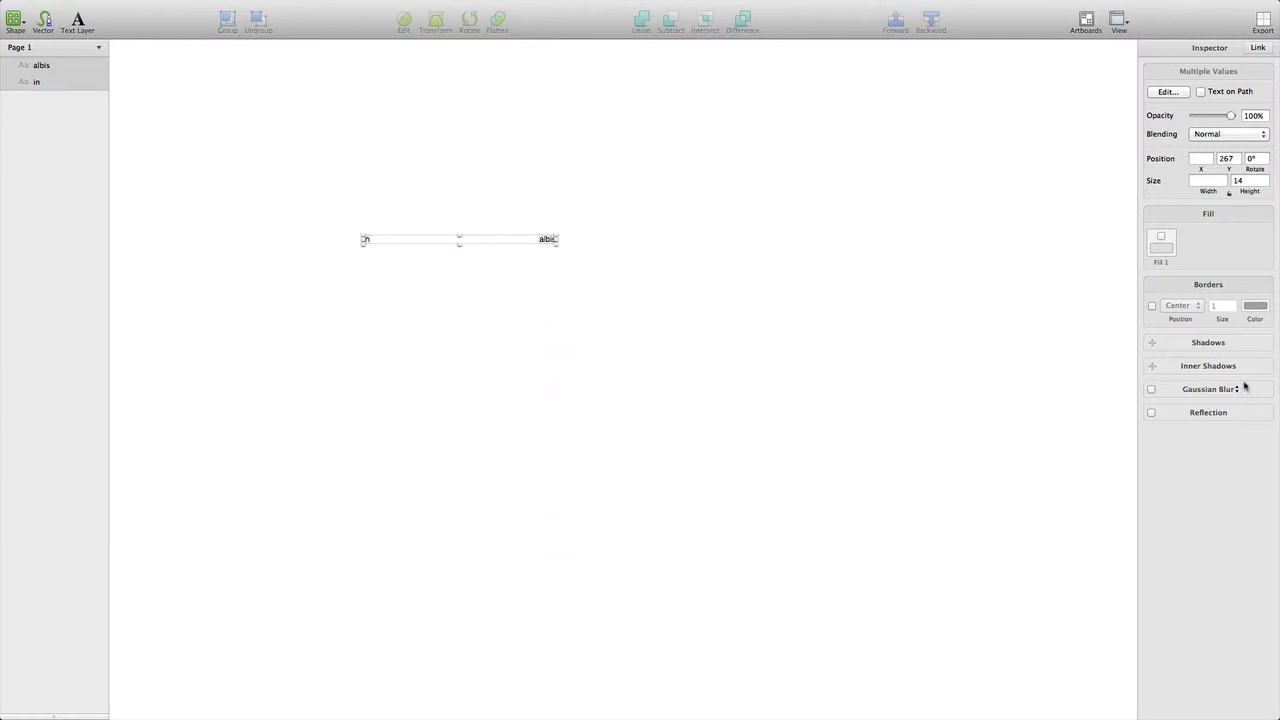
Step: Set both text layers to the regular American Typewriter font at size 288
left_click(1182, 92)
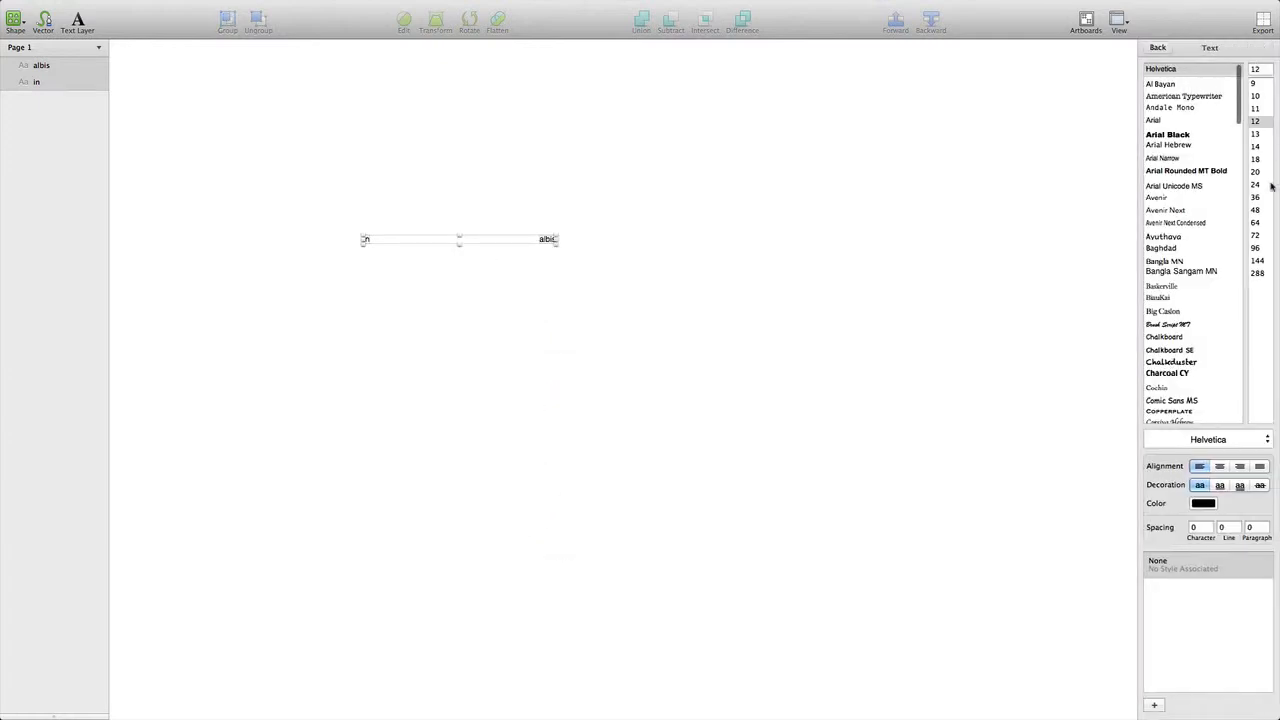
left_click(1176, 96)
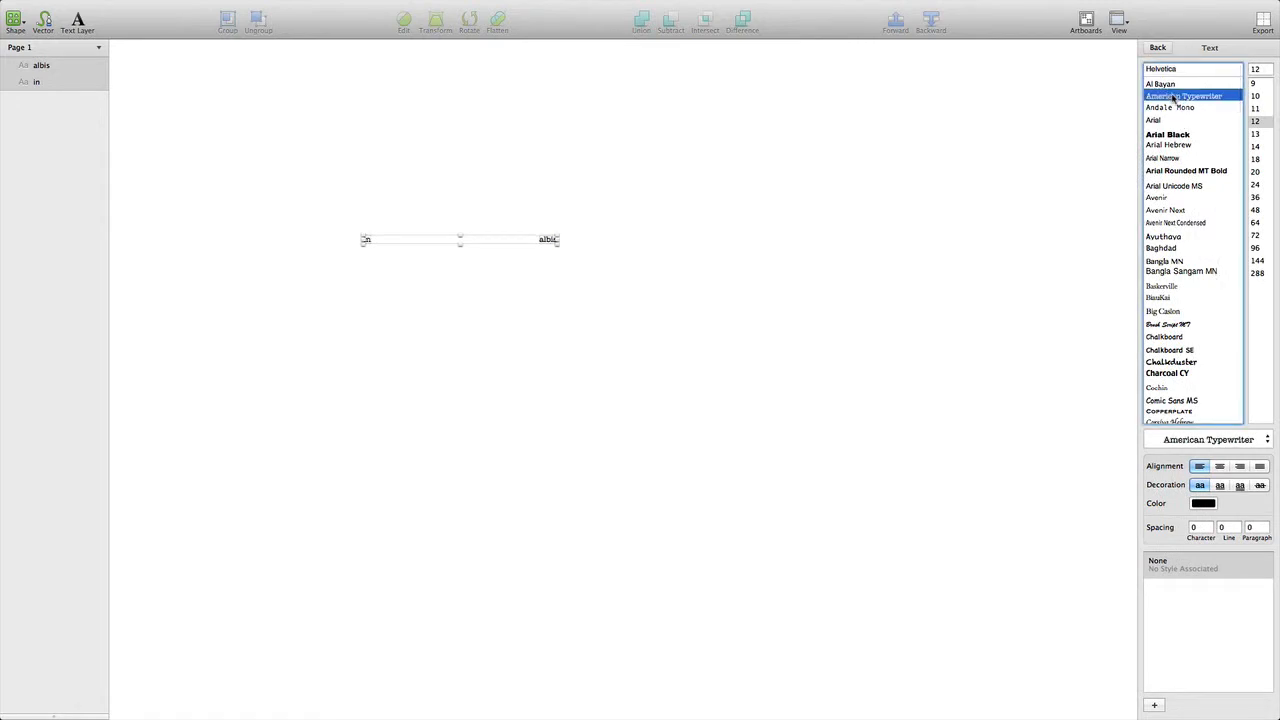
left_click(1263, 440)
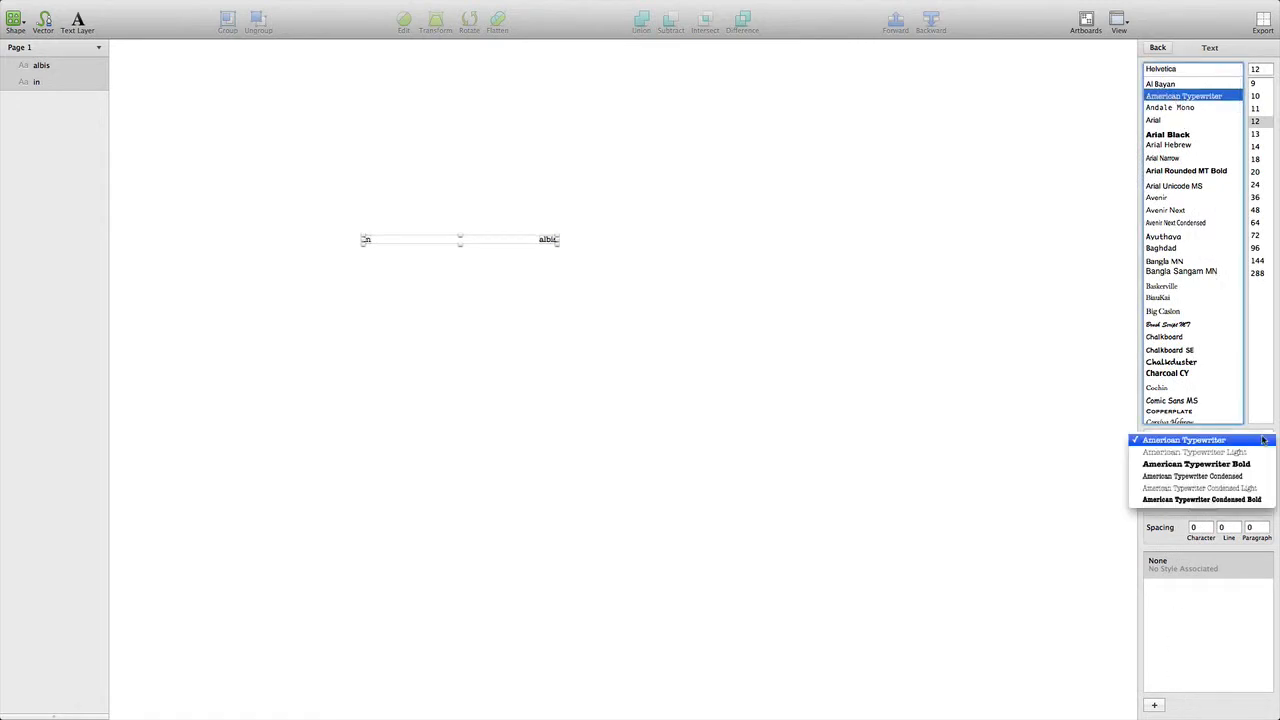
left_click(1271, 333)
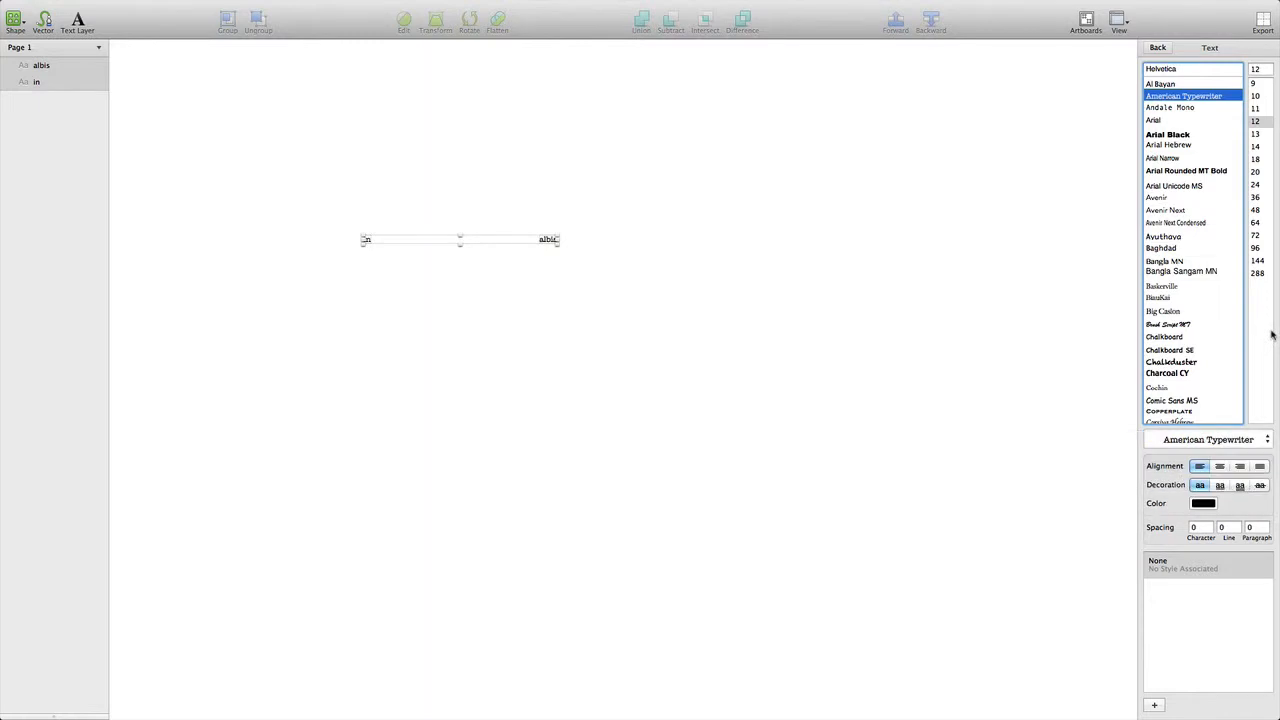
left_click(1258, 274)
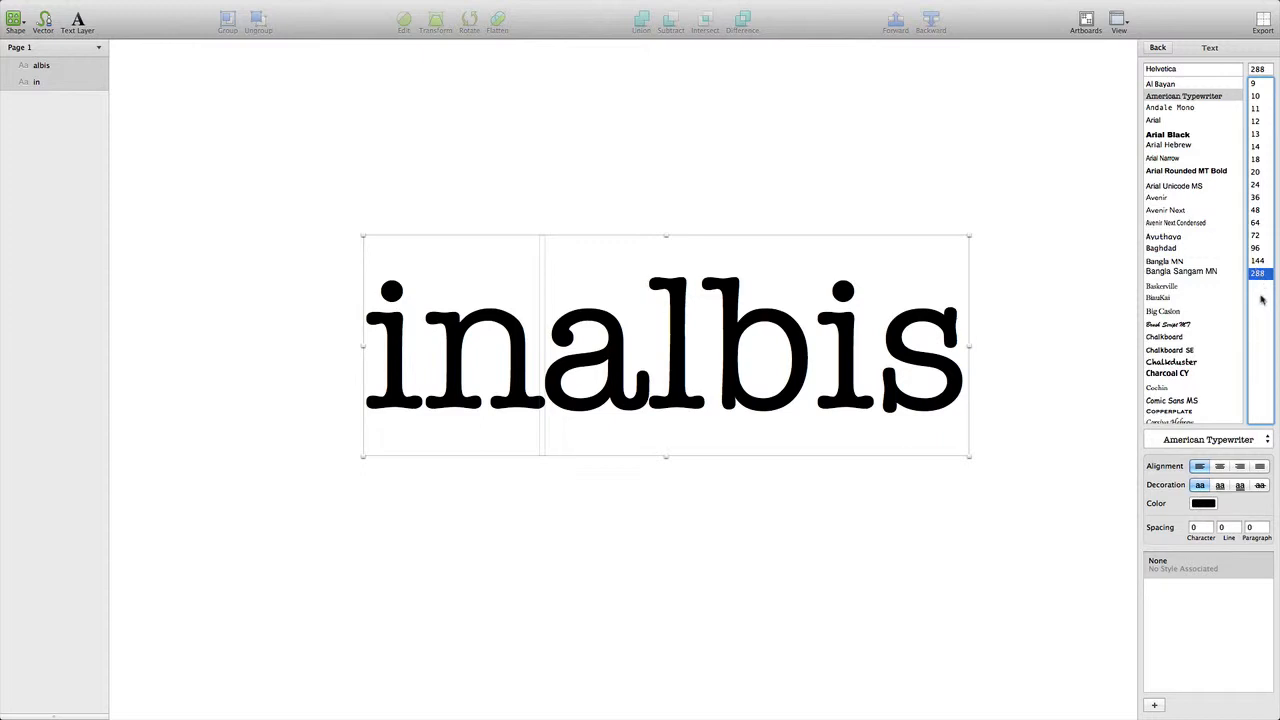
Step: Move only the word "in" slightly to the left to leave a word space before "albis"
left_click(526, 81)
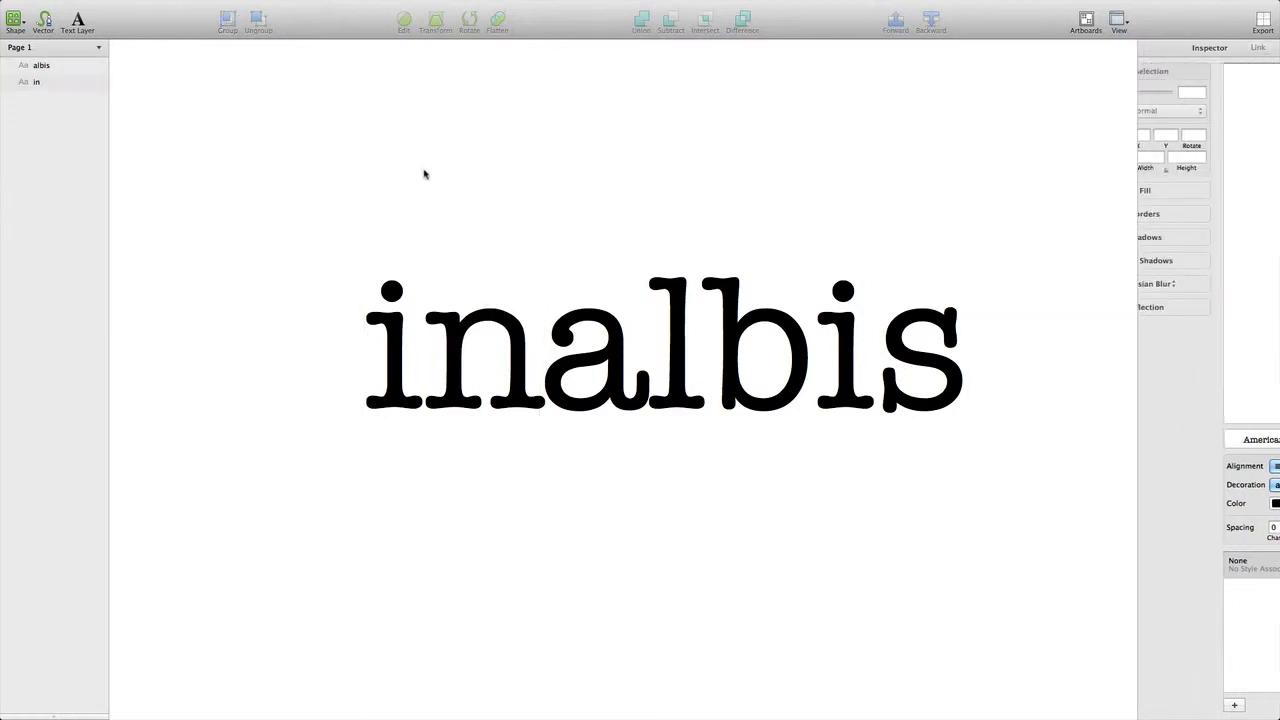
left_click_drag(458, 320, 423, 318)
left_click(822, 217)
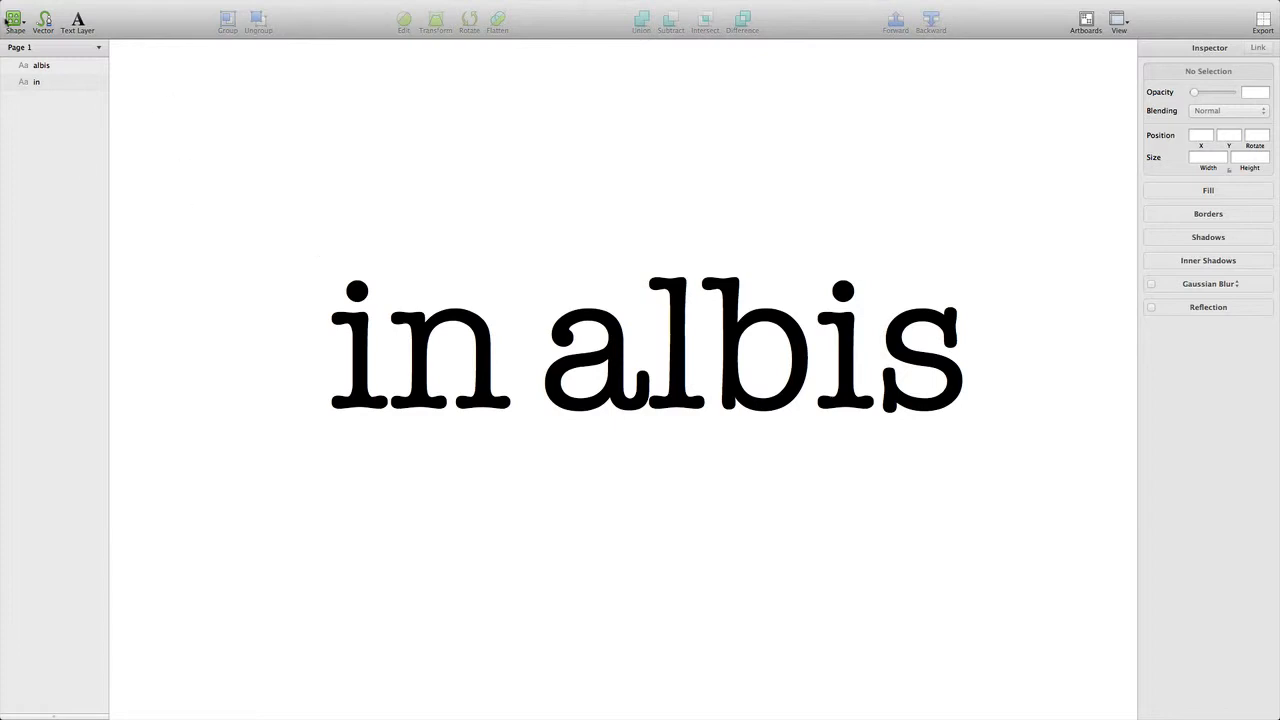
Step: Draw a rectangle of about 675 by 242 px over the word "albis" and send it behind both text layers
left_click(13, 20)
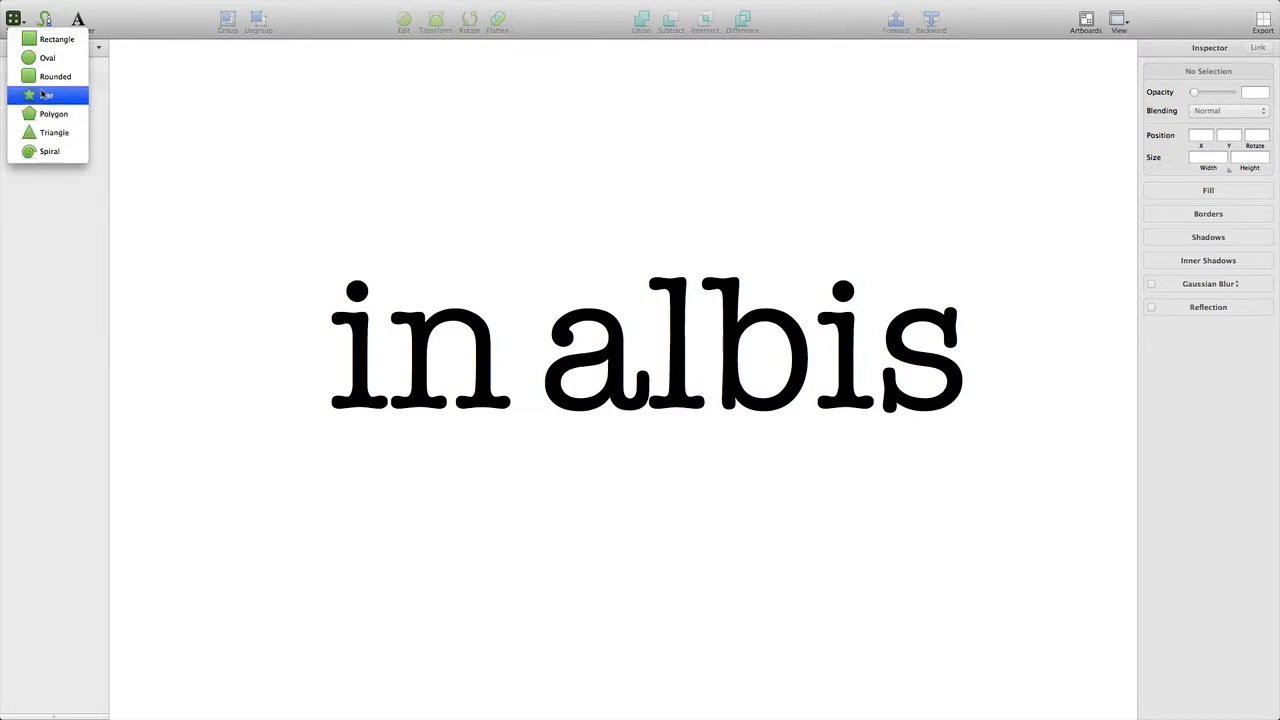
left_click(31, 39)
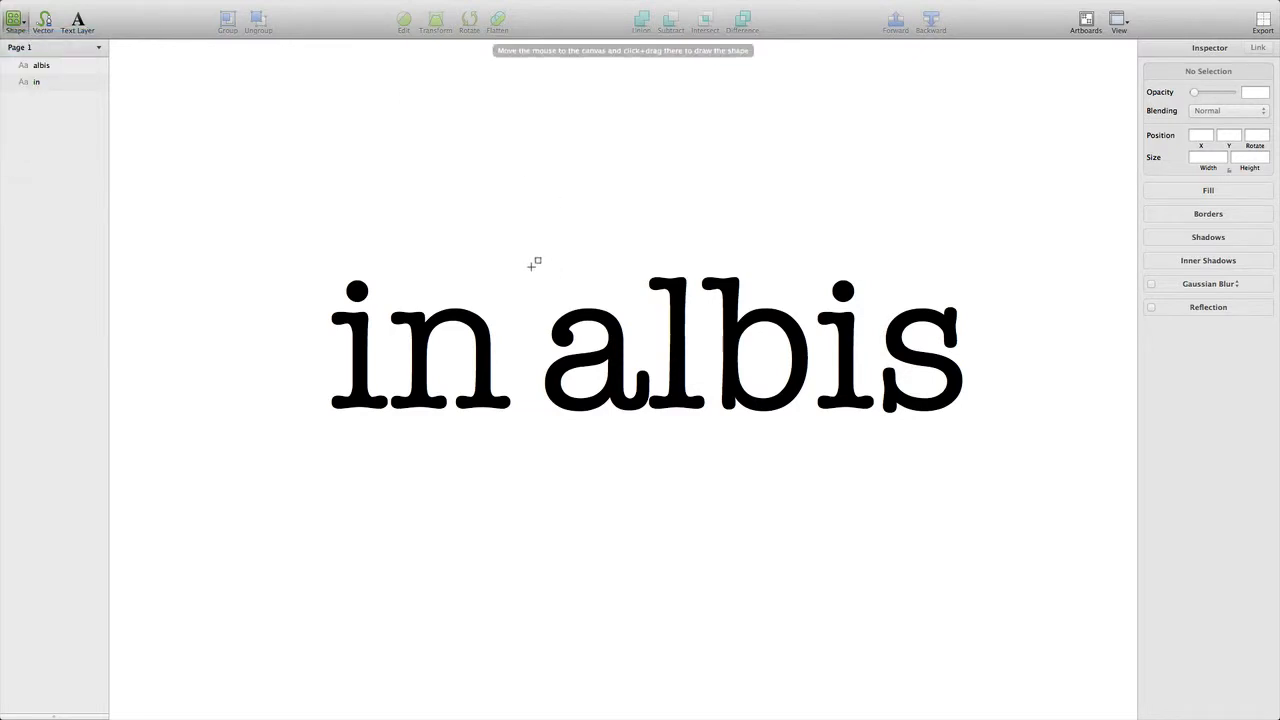
left_click_drag(532, 266, 982, 430)
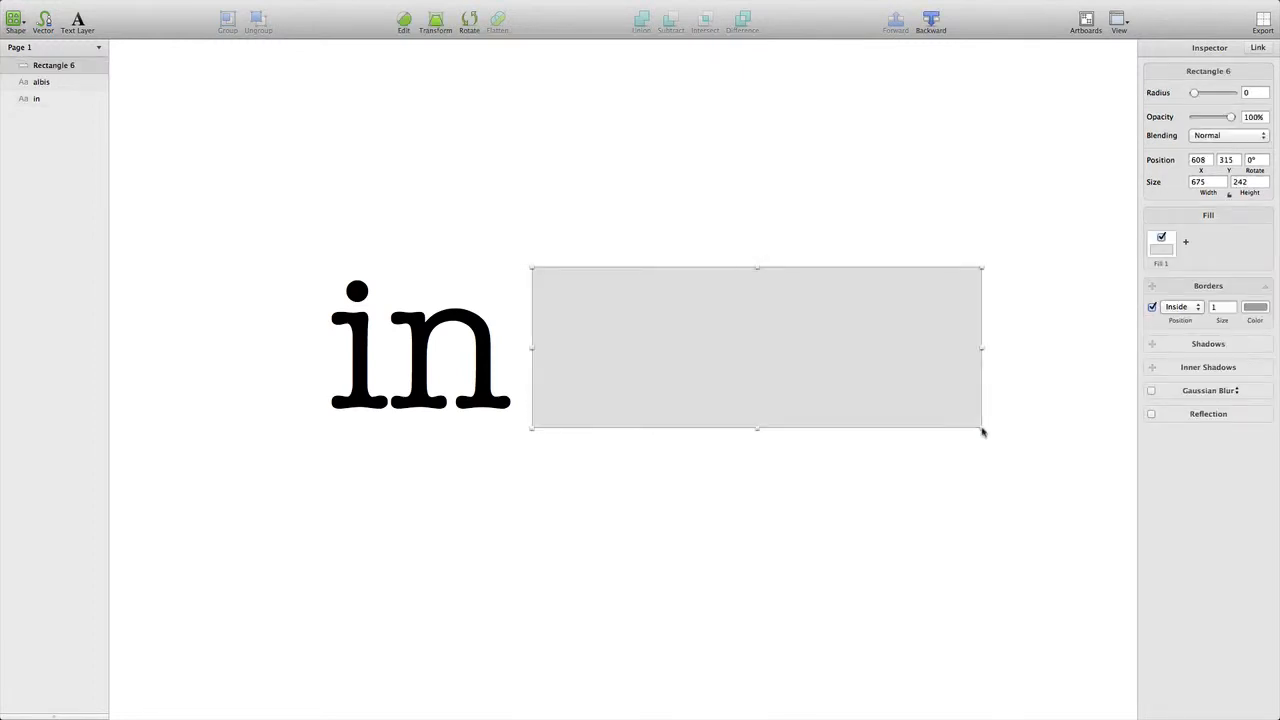
double_click(933, 22)
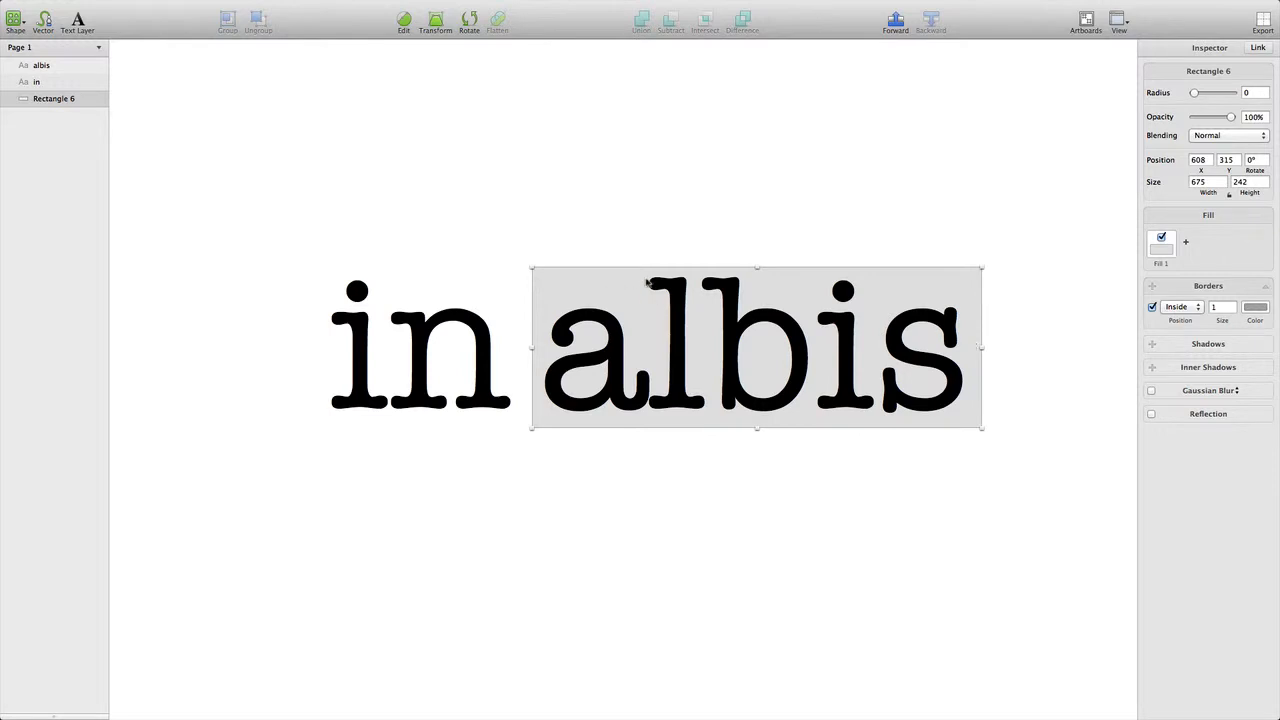
Step: Change the text color of the word "albis" to white (FFFFFF)
left_click(70, 67)
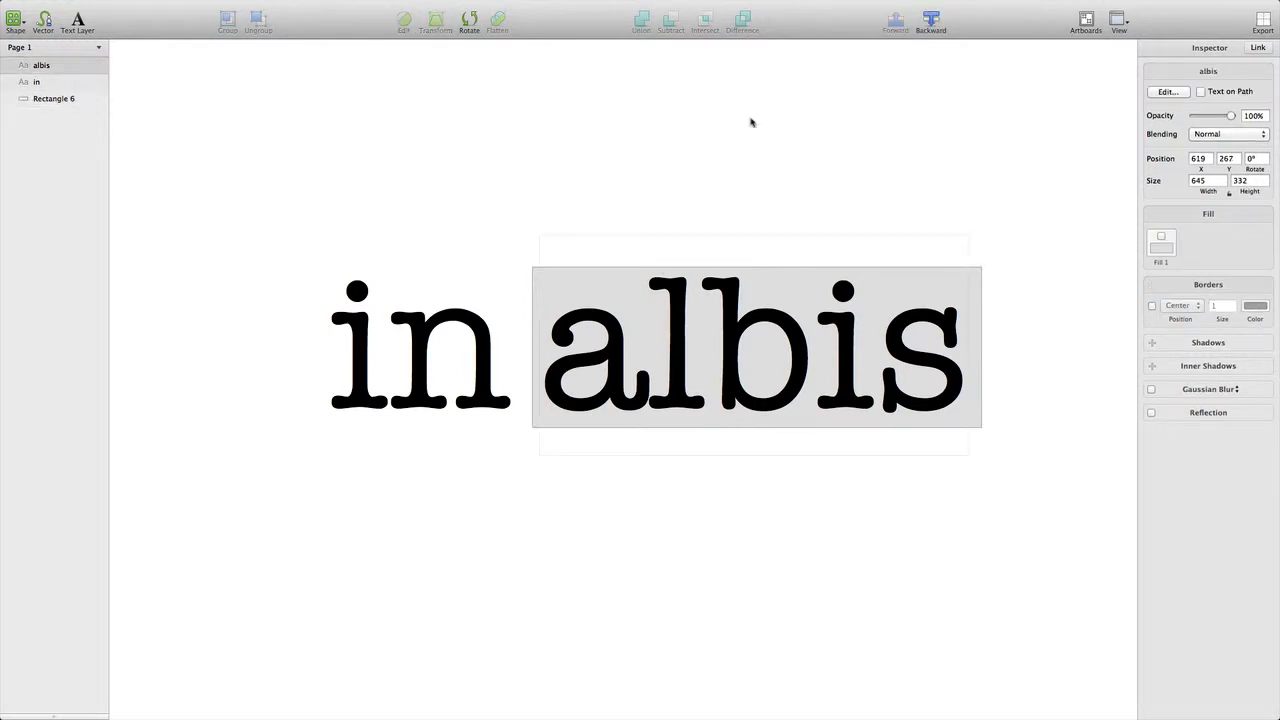
left_click(1168, 91)
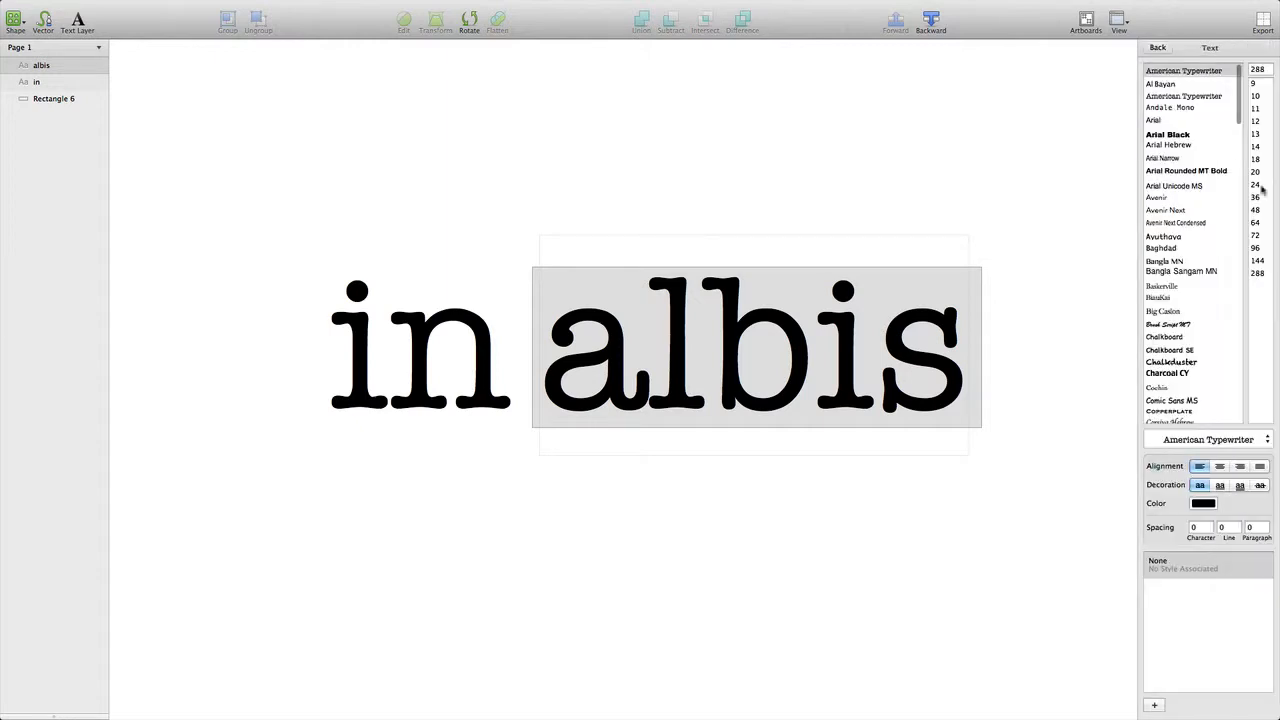
left_click(1204, 504)
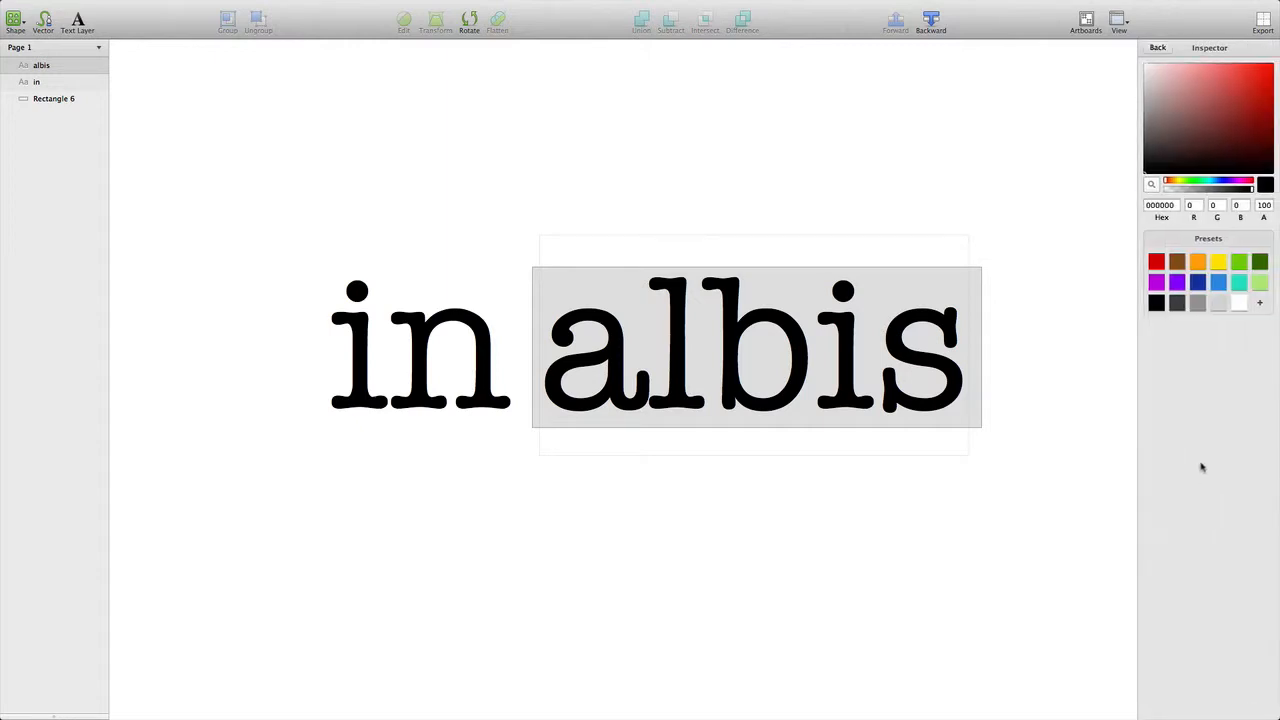
left_click(1241, 303)
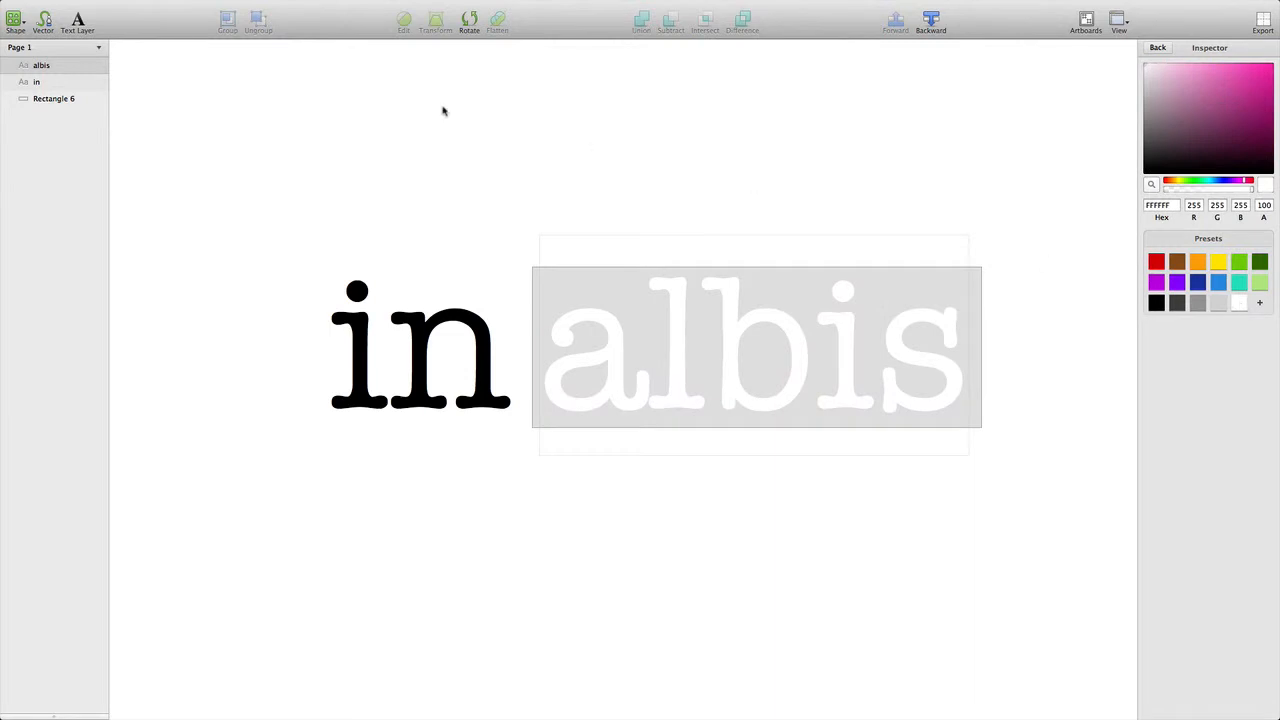
Step: Remove the border of the rectangle behind "albis" and fill it with black (000000)
left_click(70, 102)
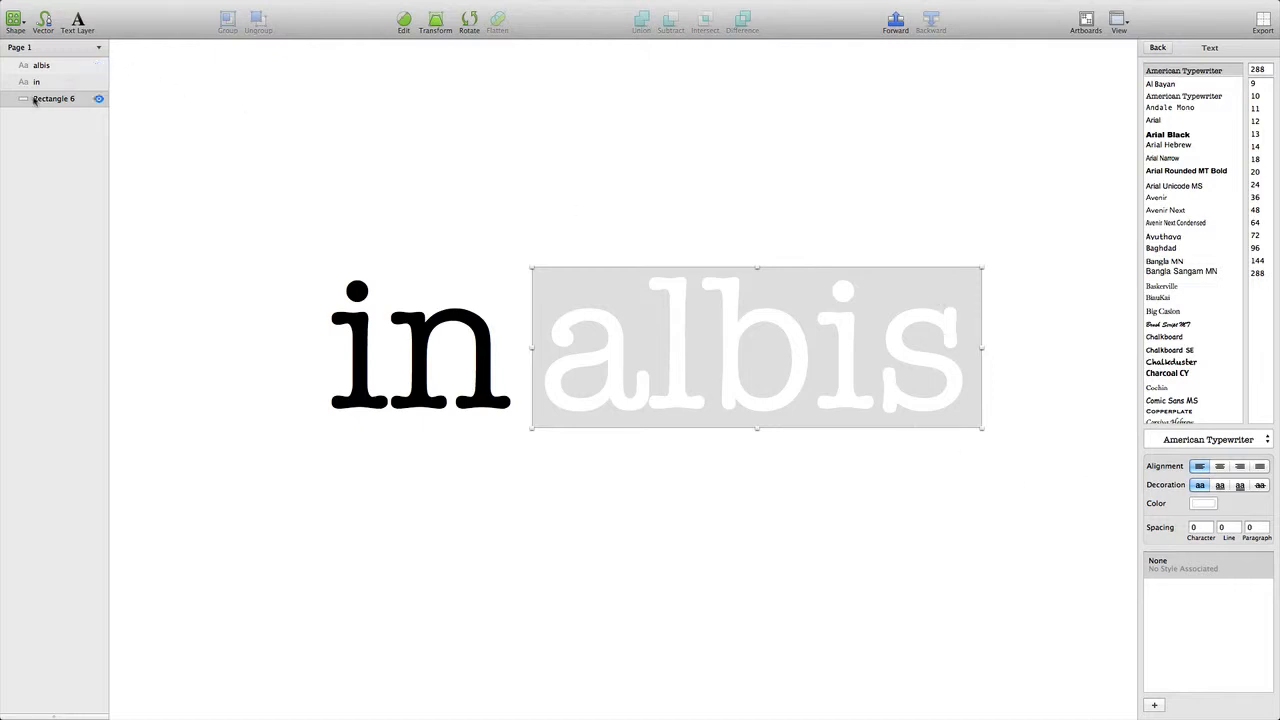
left_click(592, 287)
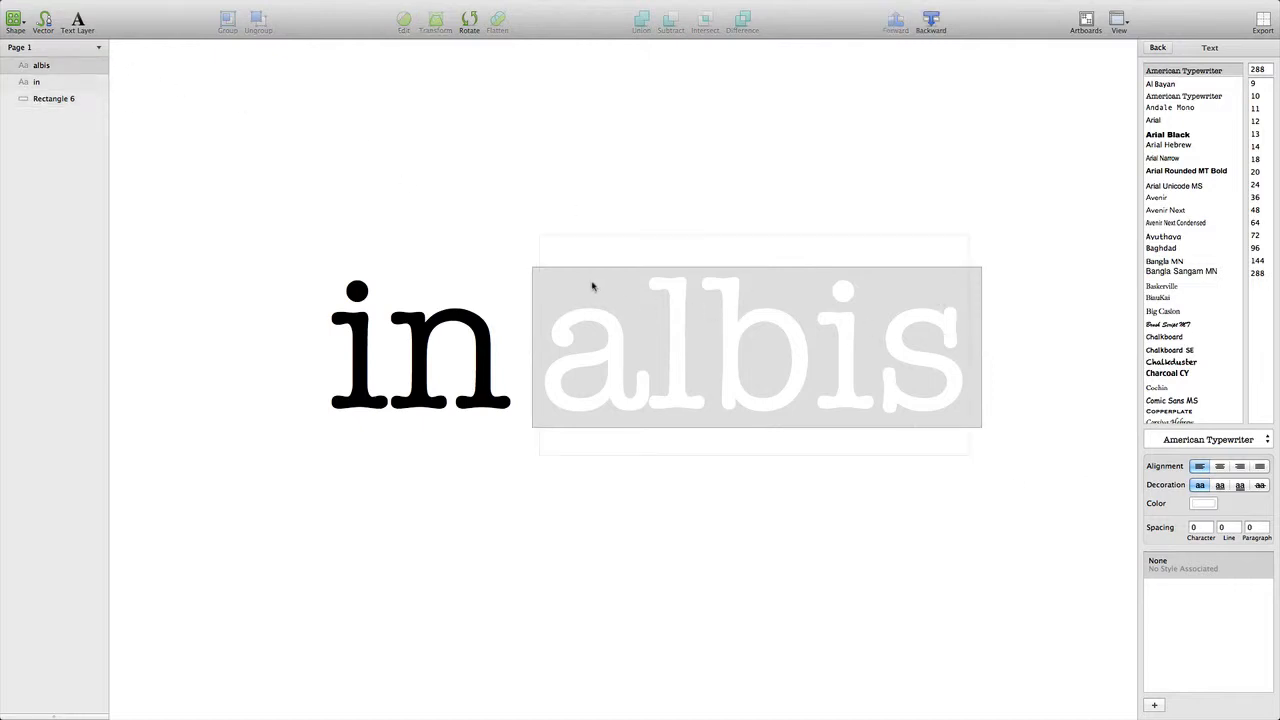
left_click(534, 285)
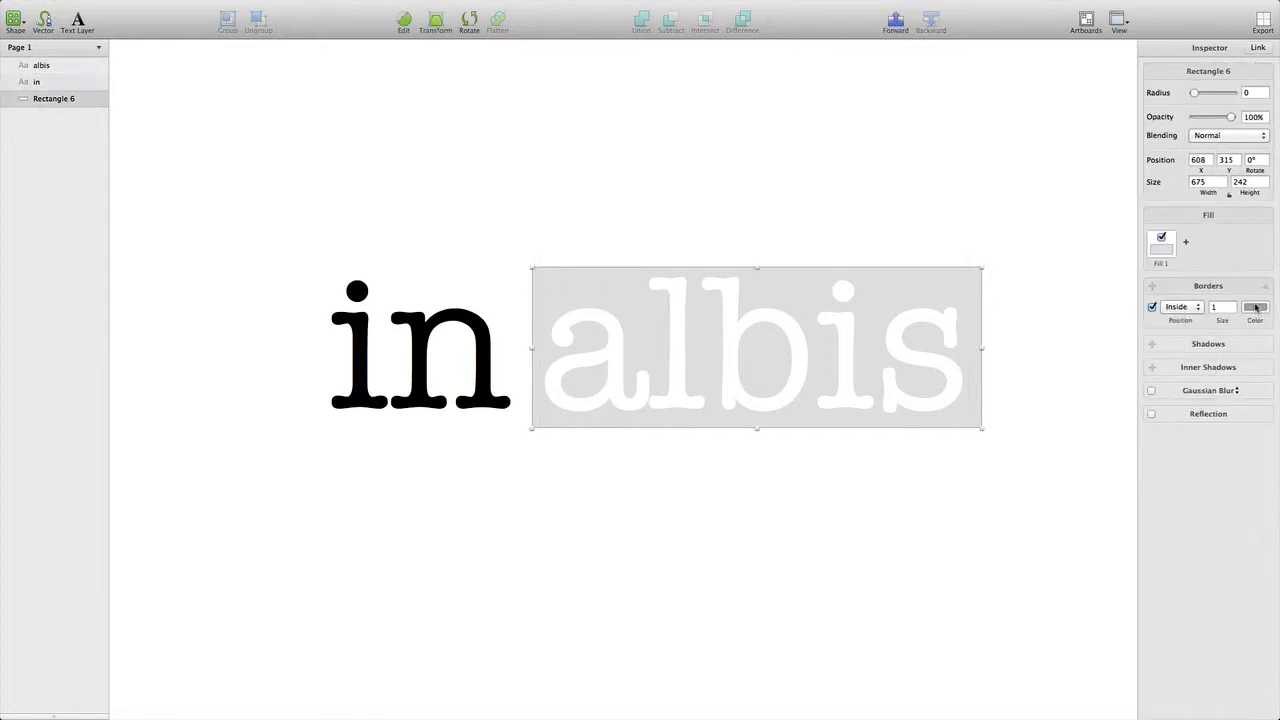
left_click(1152, 308)
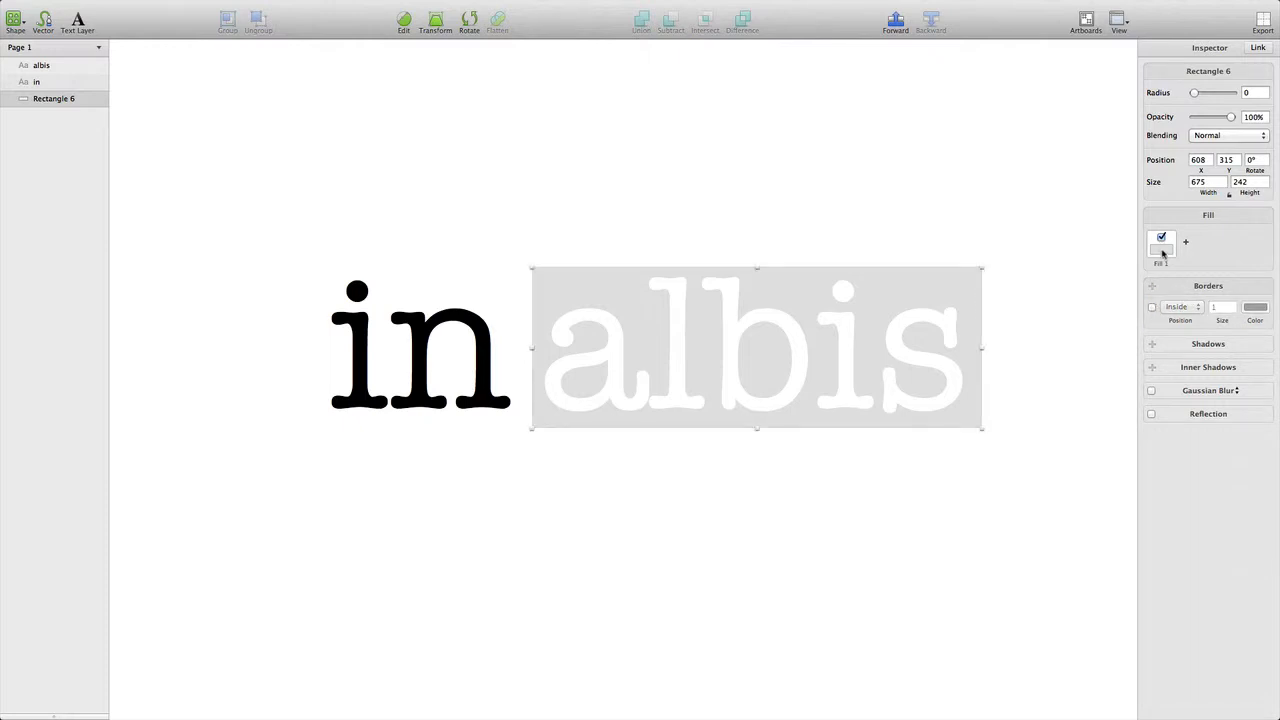
left_click(1162, 253)
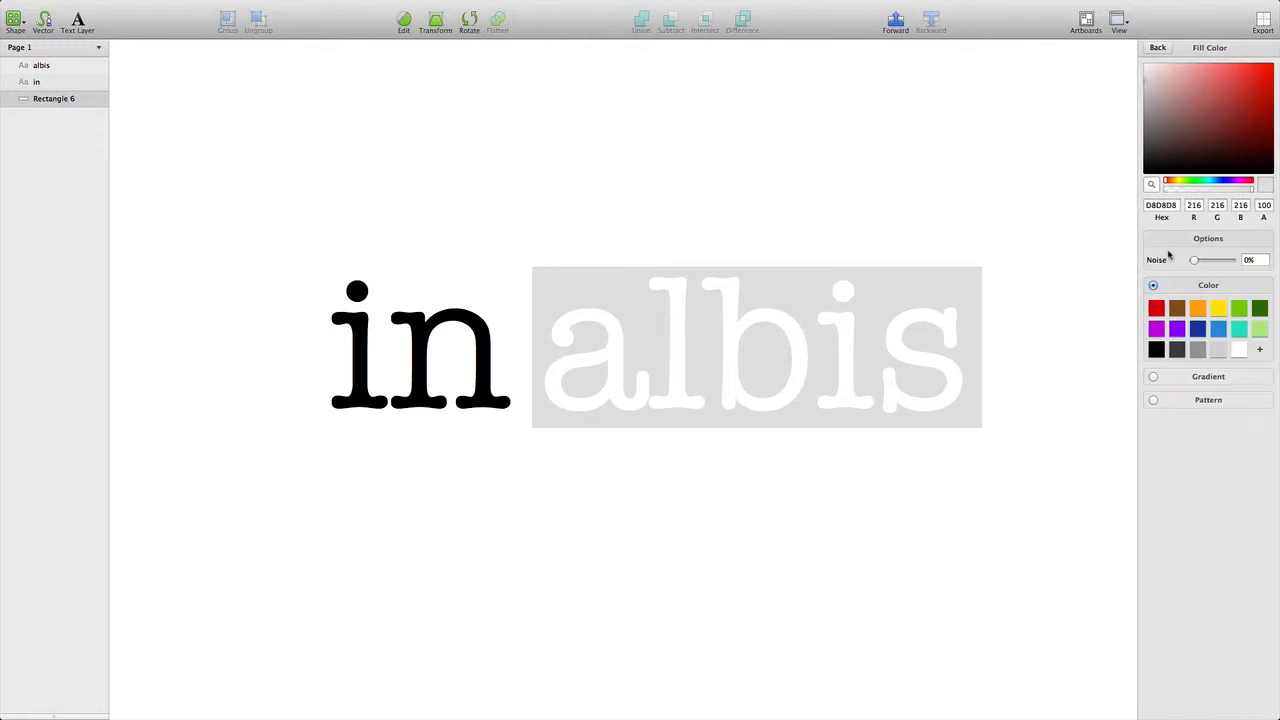
left_click(1156, 351)
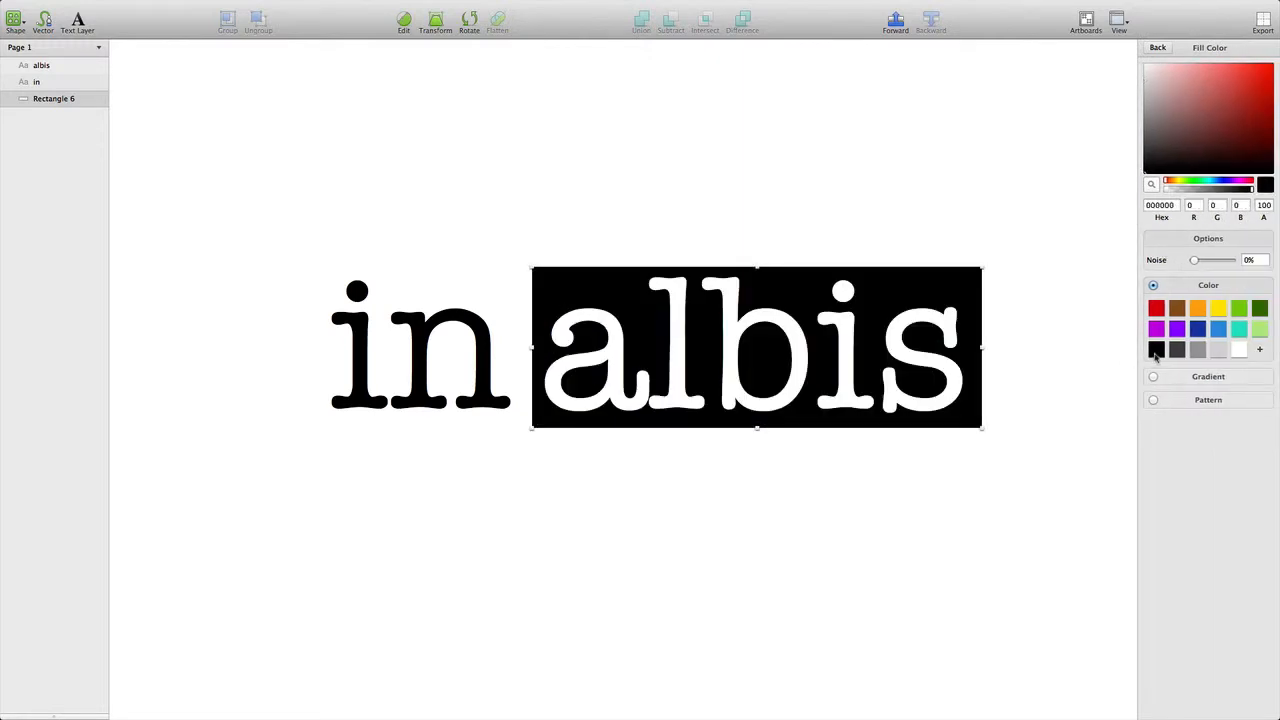
Step: Lower the black rectangle's top edge to reduce its height to about 204 px, cutting into the tall letters of "albis"
left_click(929, 249)
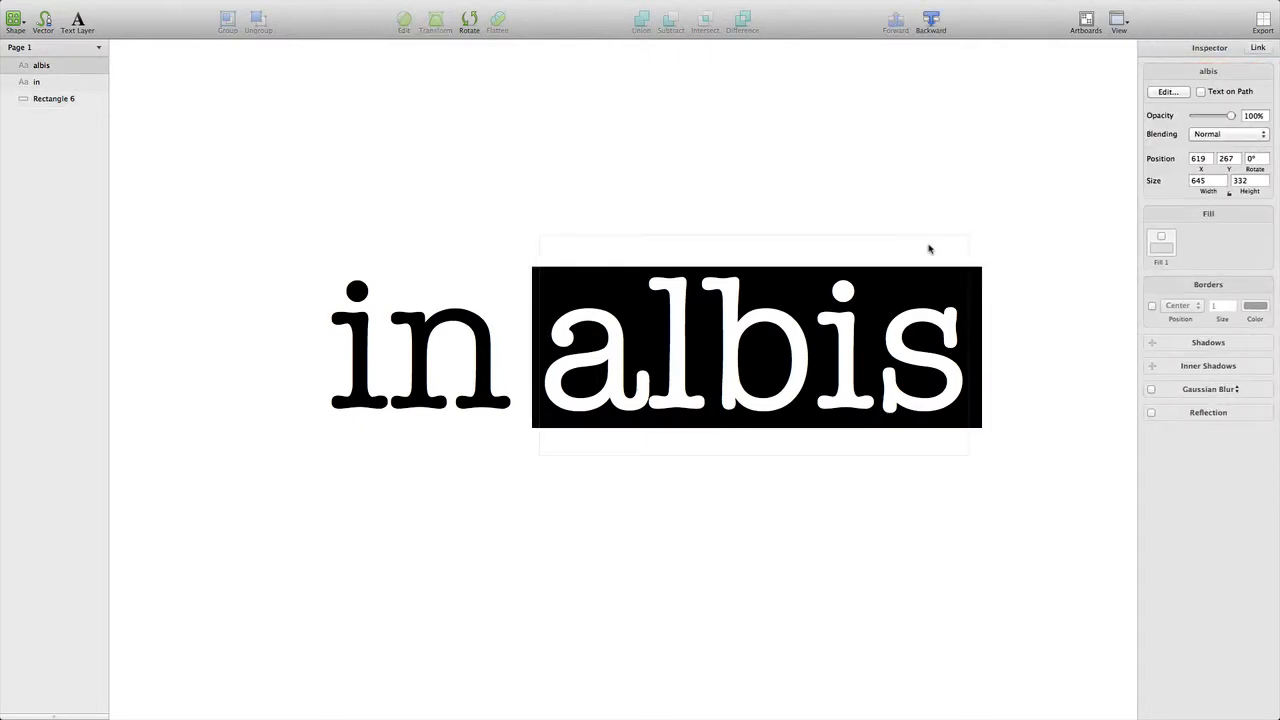
left_click(978, 280)
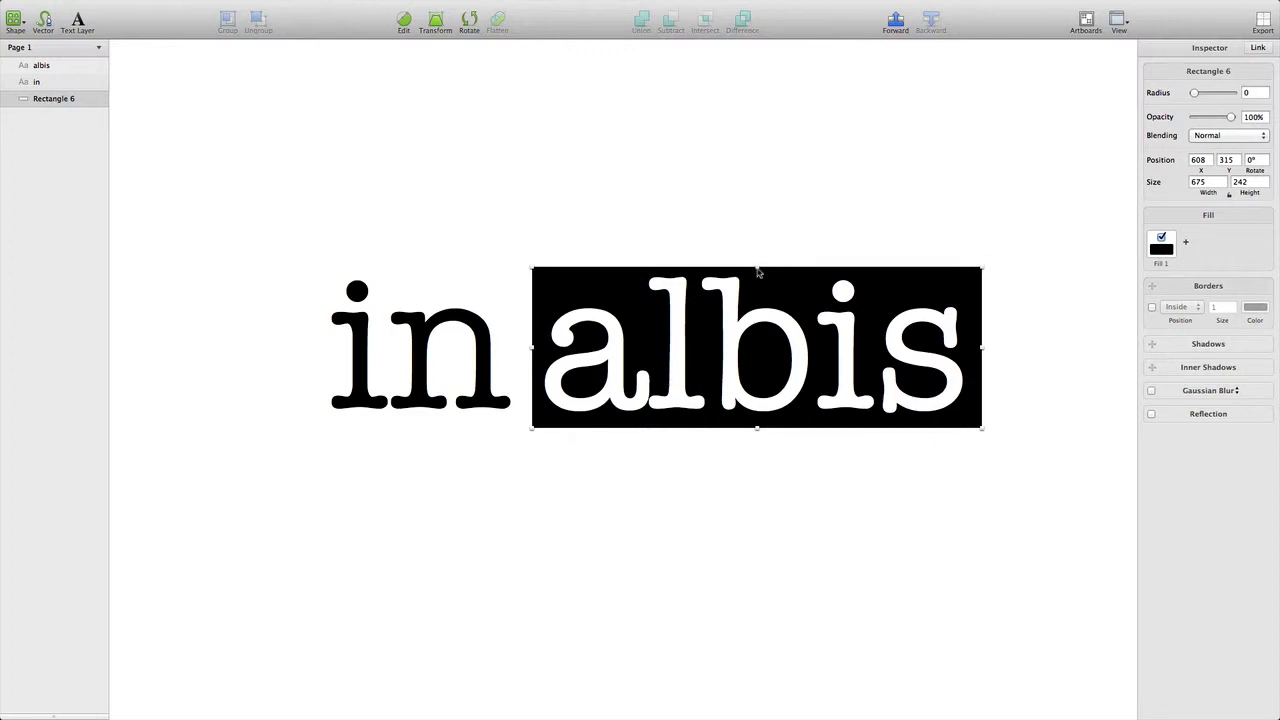
left_click_drag(757, 269, 758, 295)
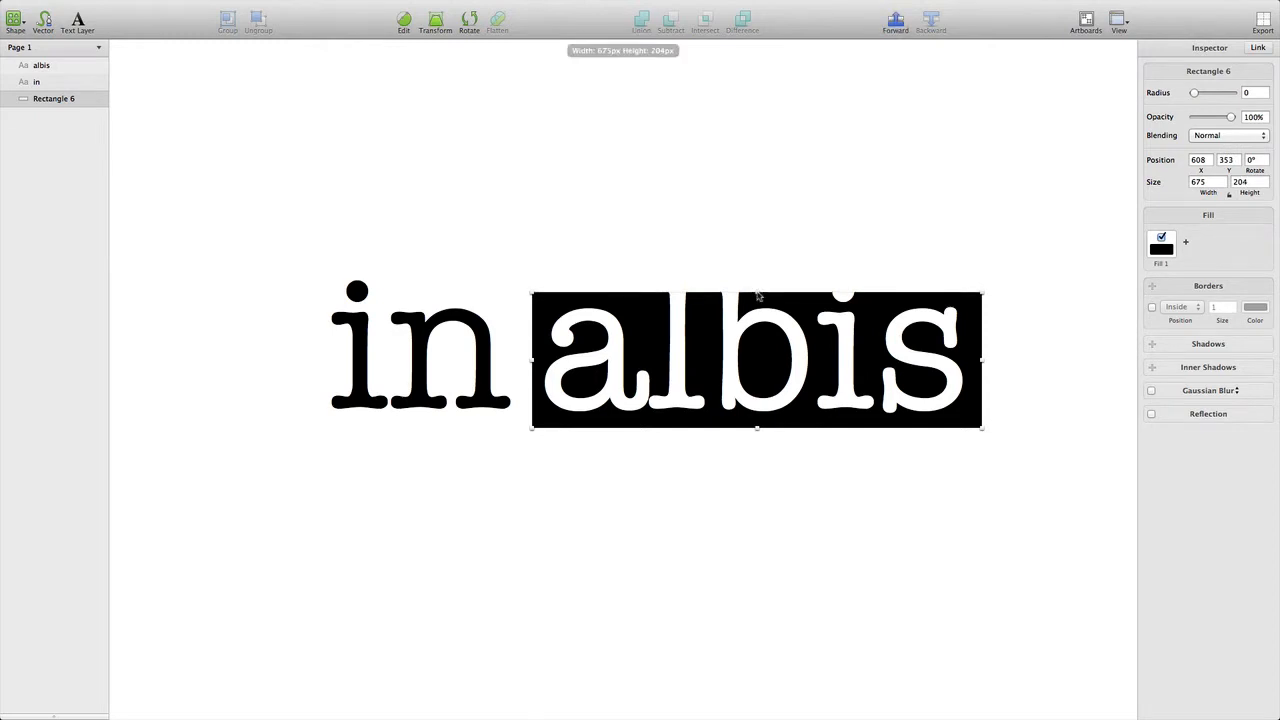
Step: Raise the black rectangle's top edge to a height of about 245 px, then curve its two left corner points and shift them inward
left_click_drag(759, 297, 753, 265)
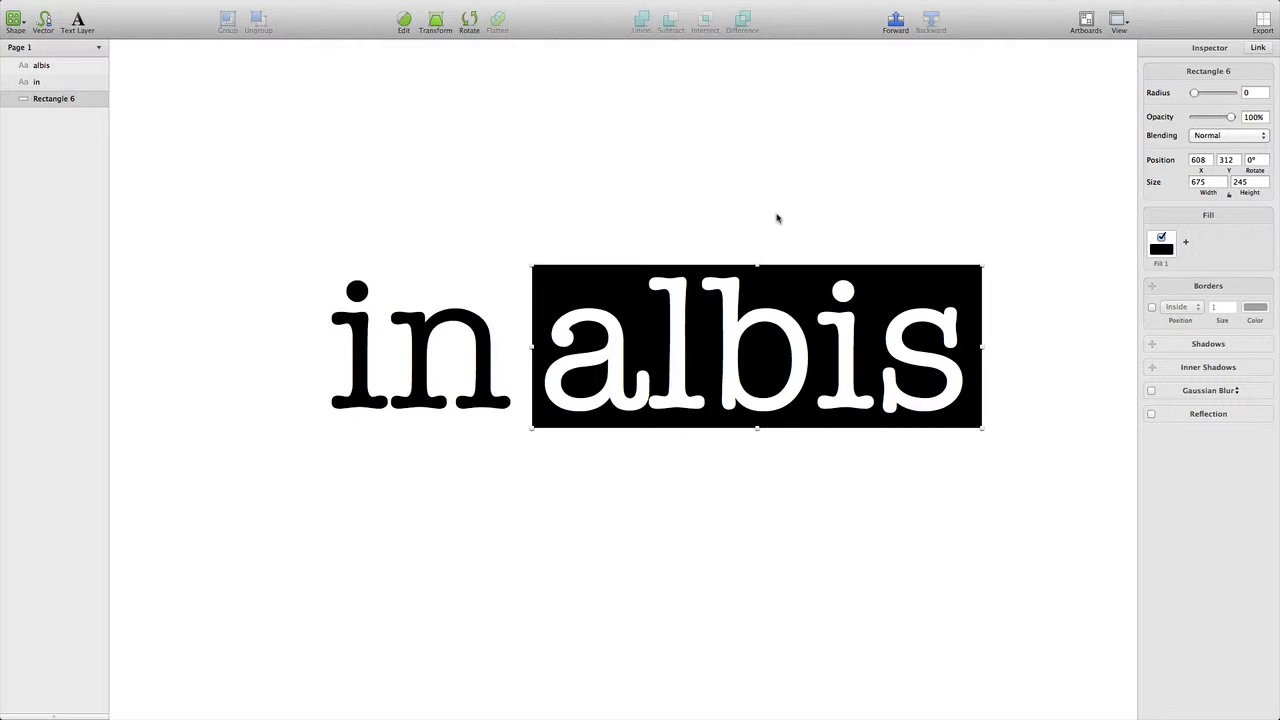
left_click(403, 28)
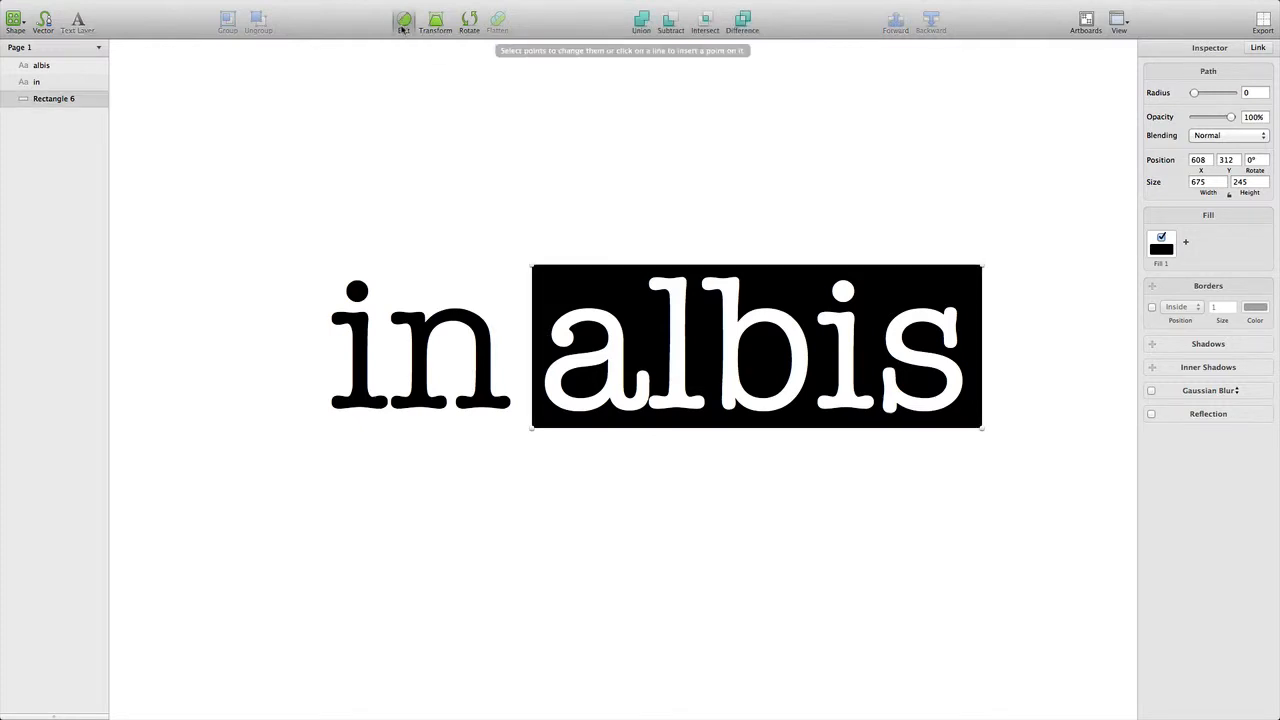
double_click(533, 268)
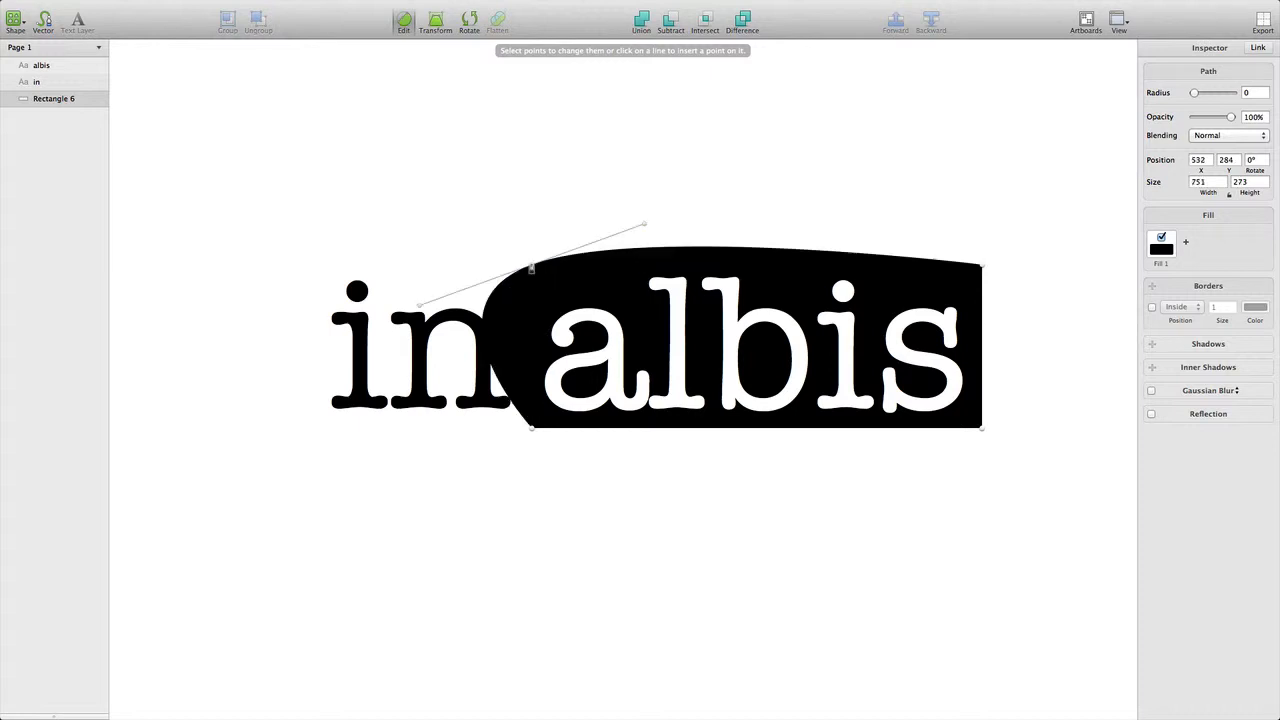
double_click(533, 433)
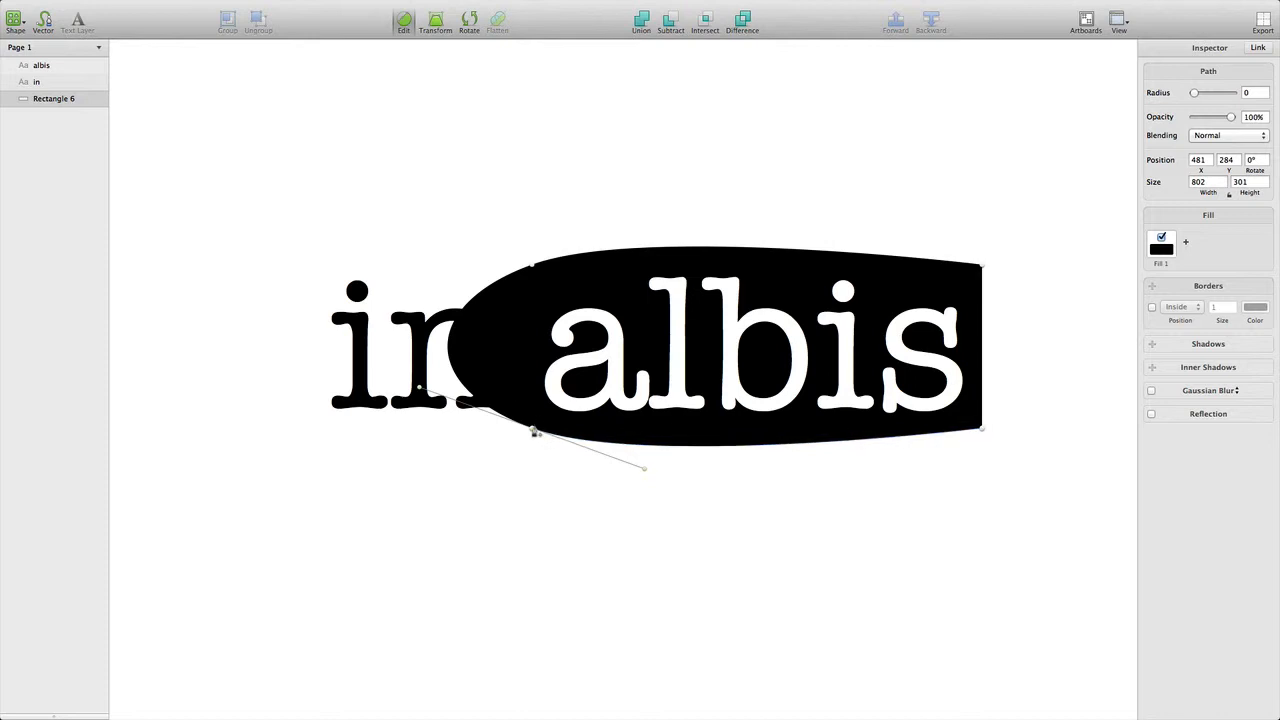
left_click_drag(533, 433, 596, 437)
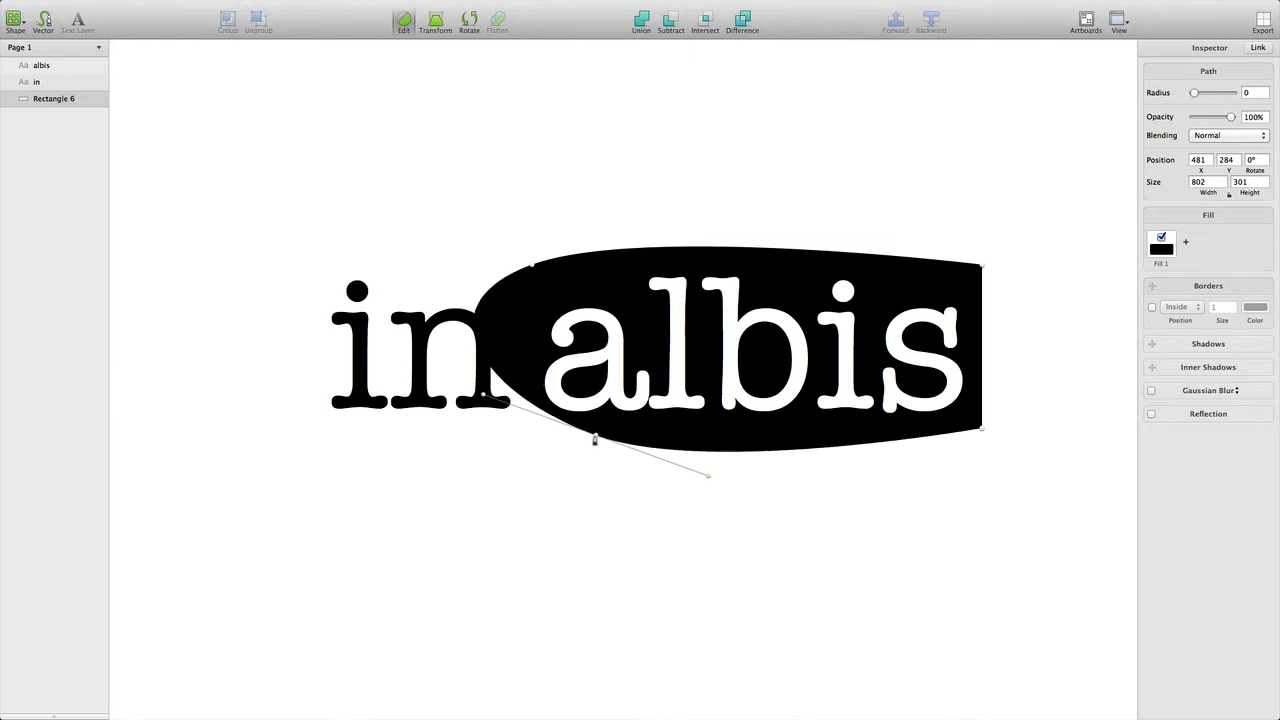
left_click_drag(484, 397, 536, 424)
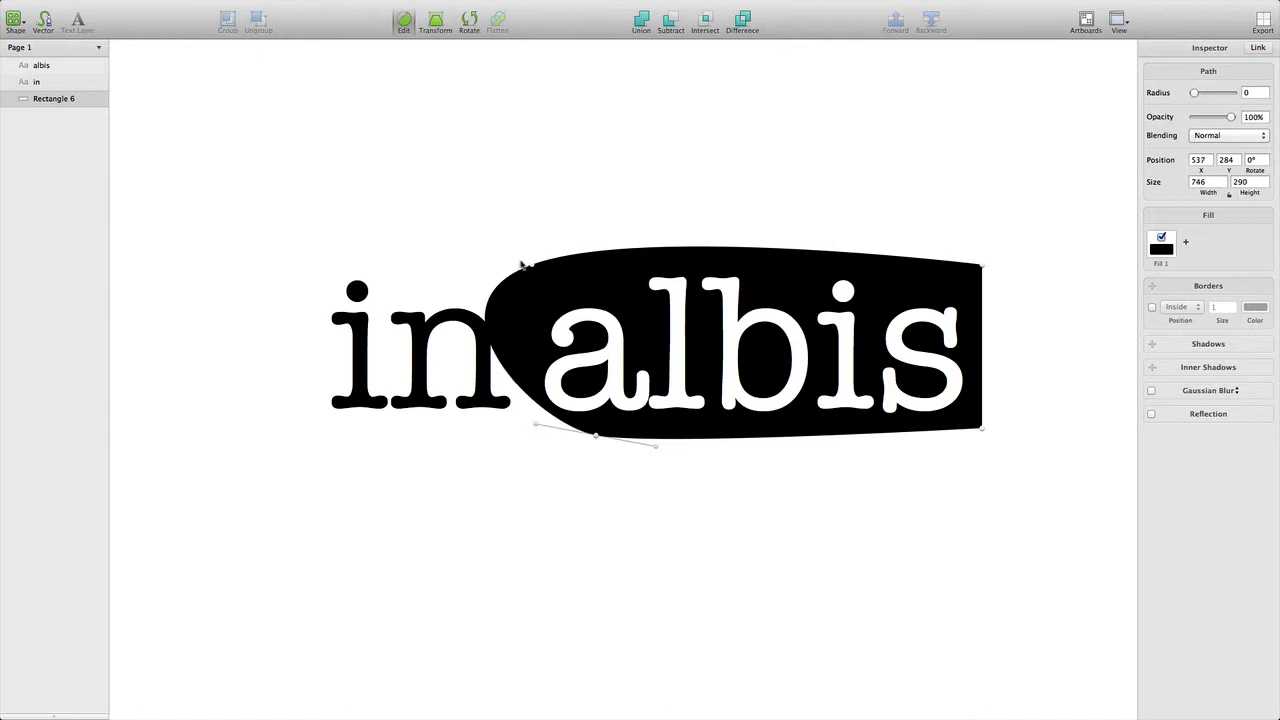
left_click_drag(535, 272, 561, 282)
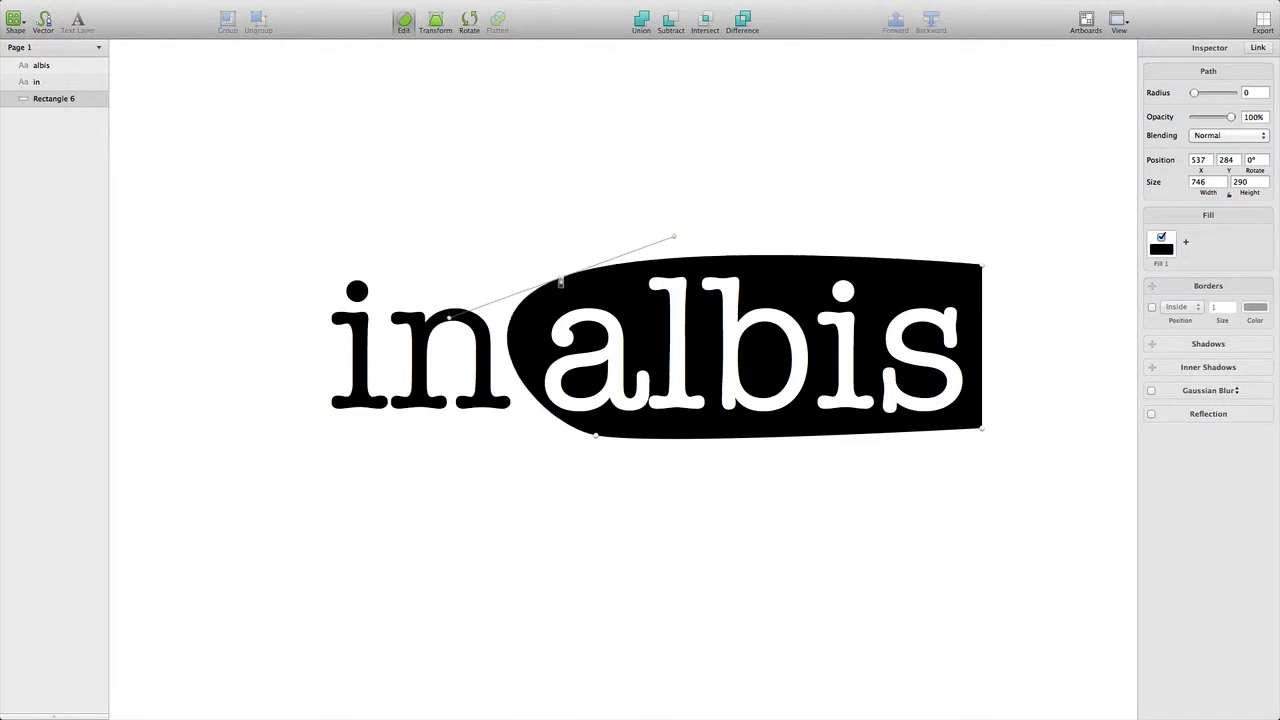
Step: Curve the black shape's two right corner points and pull them inward to form a rounded teardrop around "albis"
double_click(981, 434)
left_click_drag(981, 434, 982, 404)
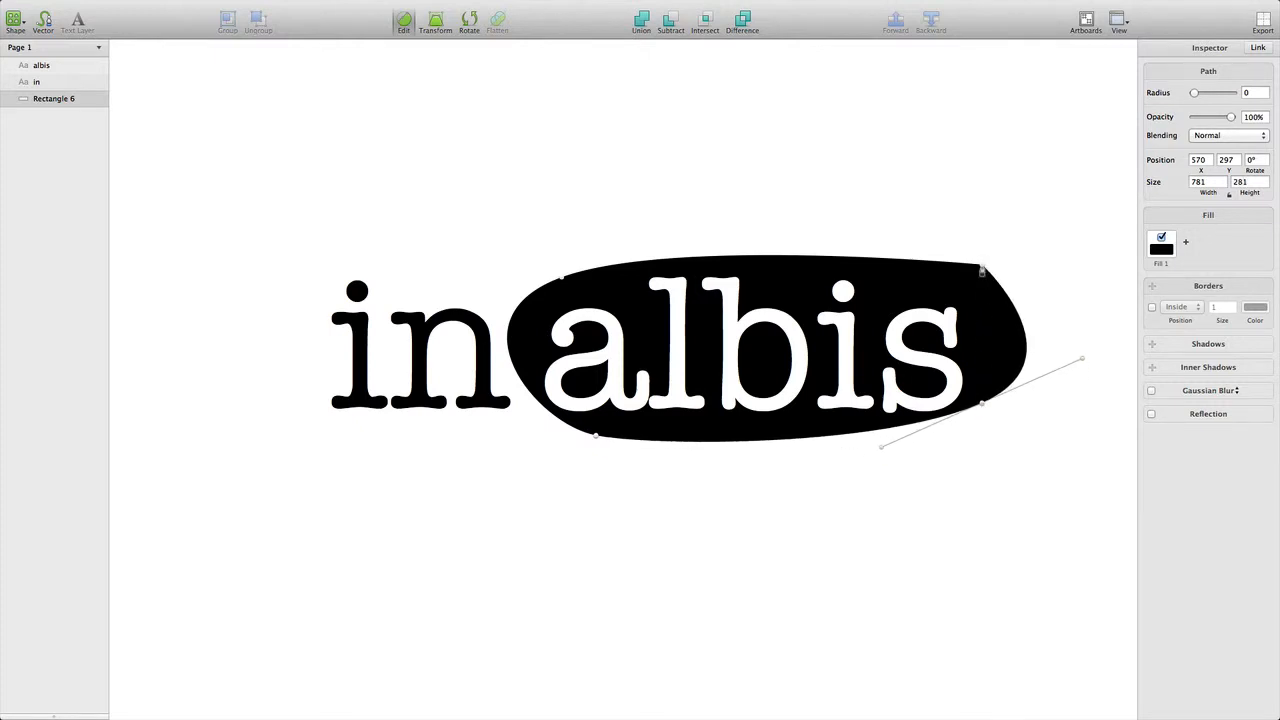
double_click(982, 270)
left_click_drag(982, 270, 950, 300)
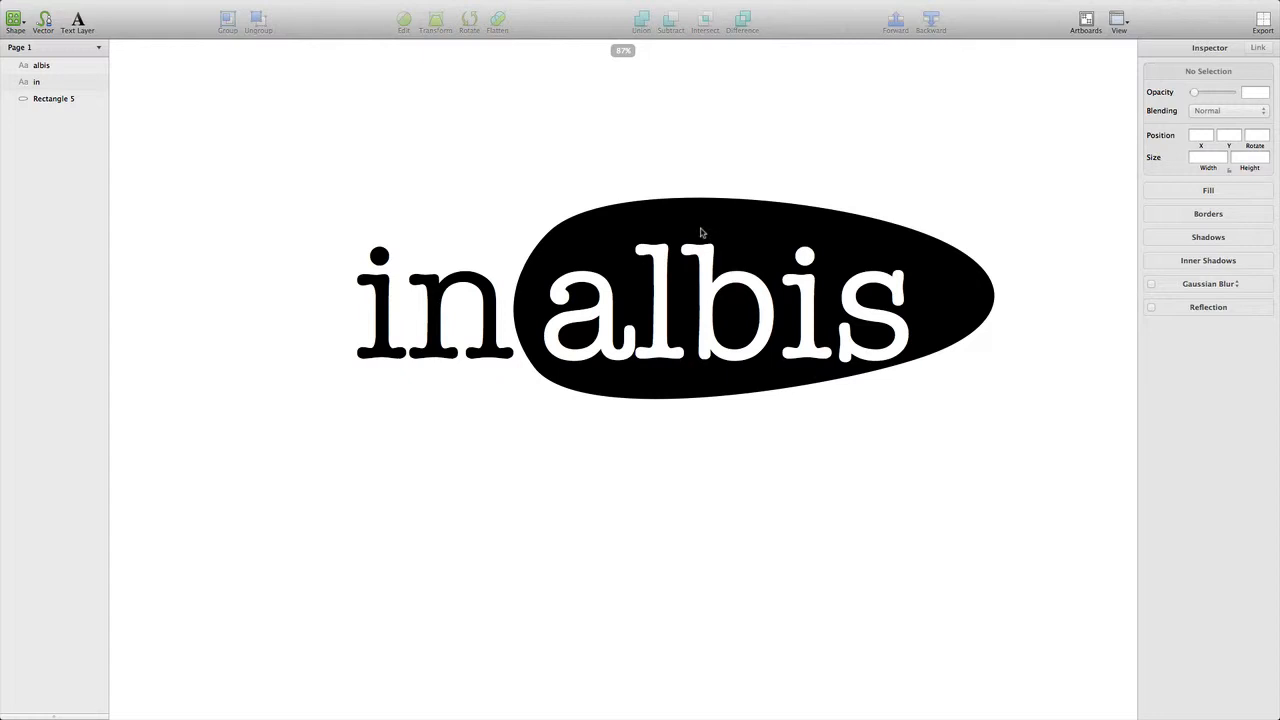
Step: Change the font style of the word "in" to American Typewriter Bold
left_click(484, 286)
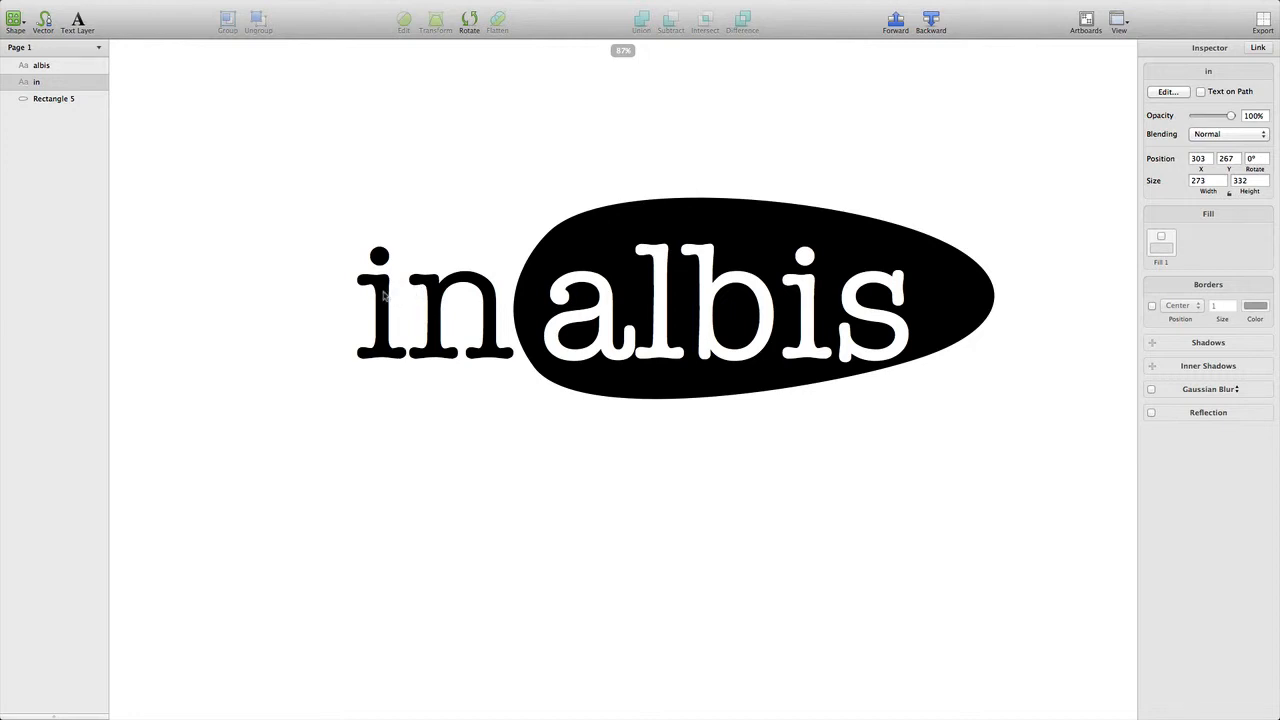
double_click(383, 292)
scroll(411, 378, "down", 3)
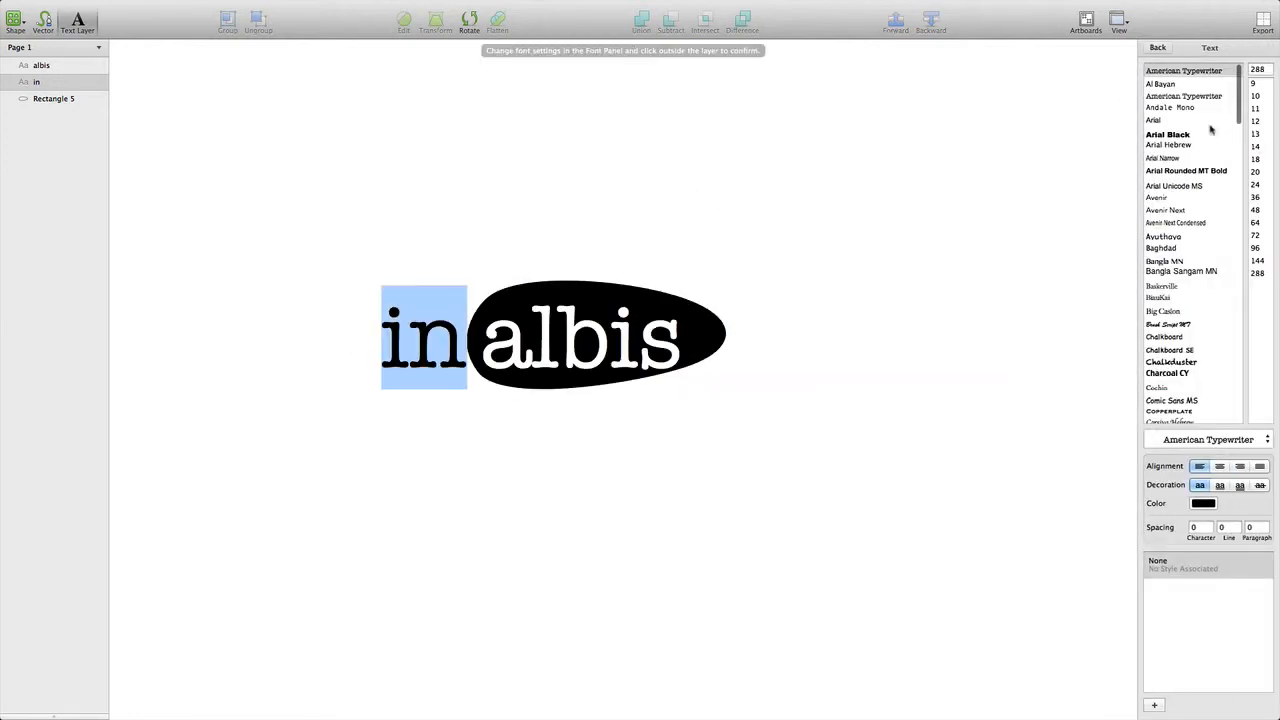
left_click(1190, 97)
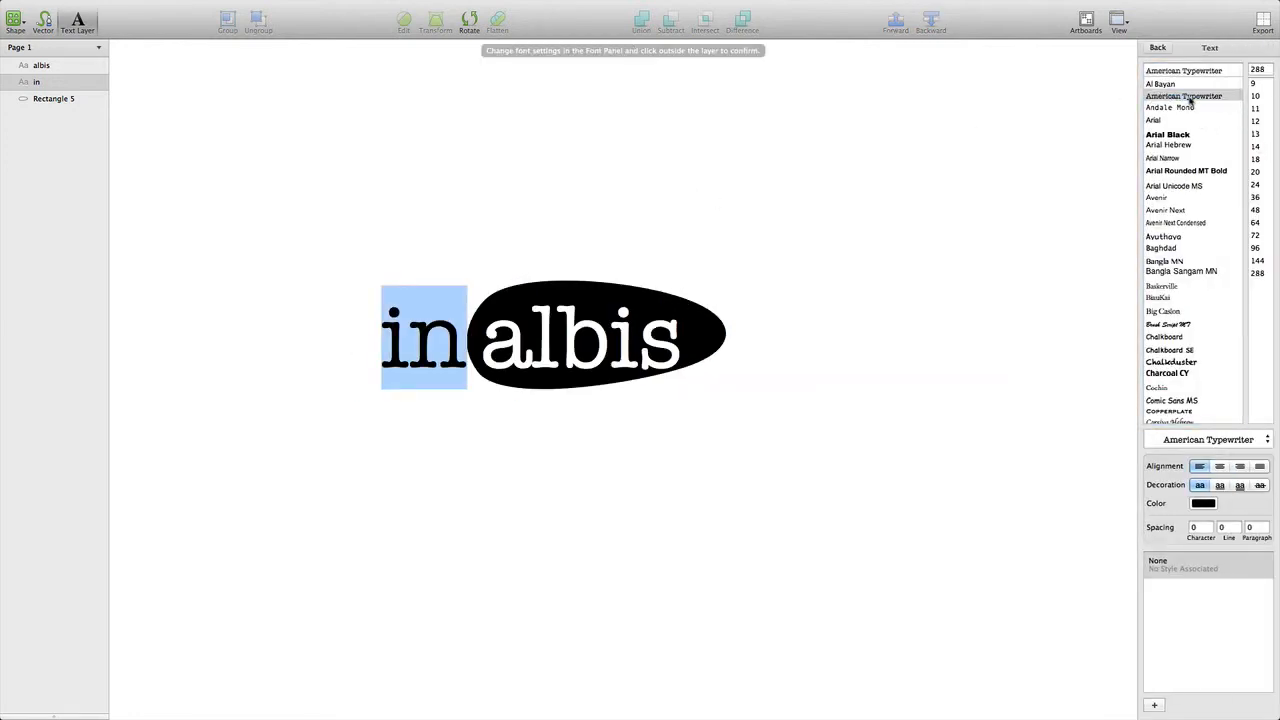
left_click(1230, 446)
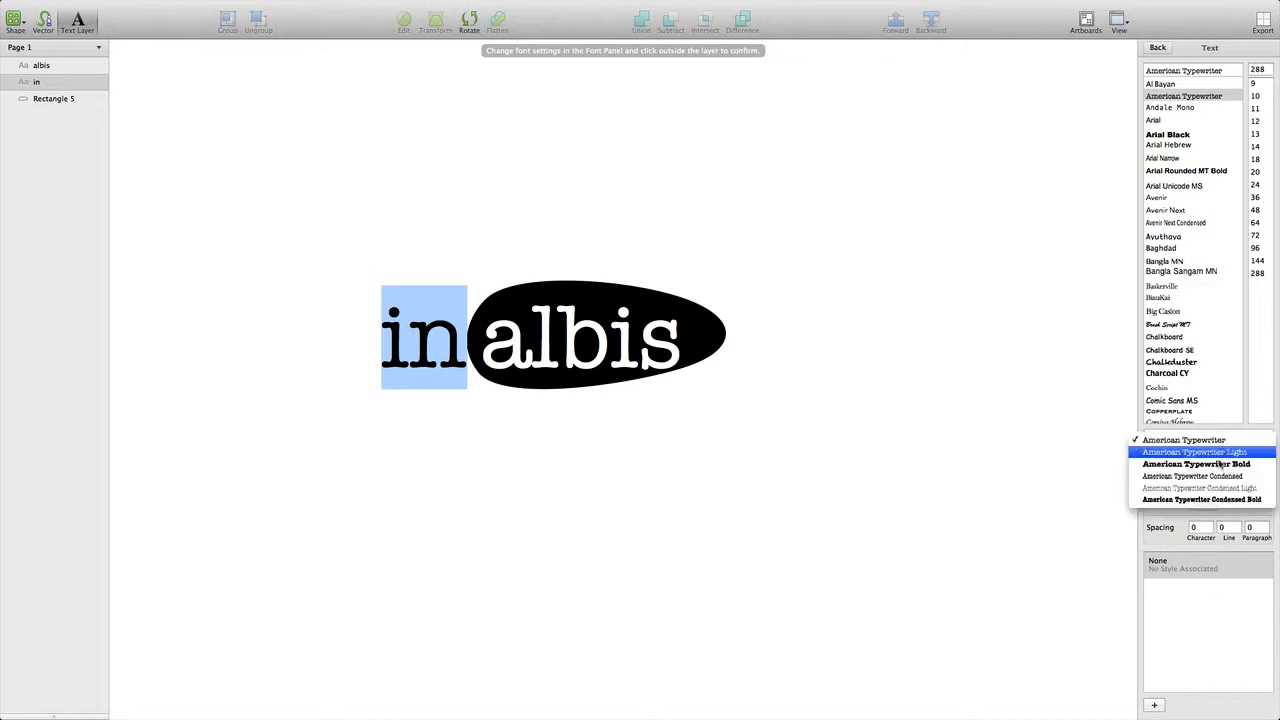
left_click(1221, 465)
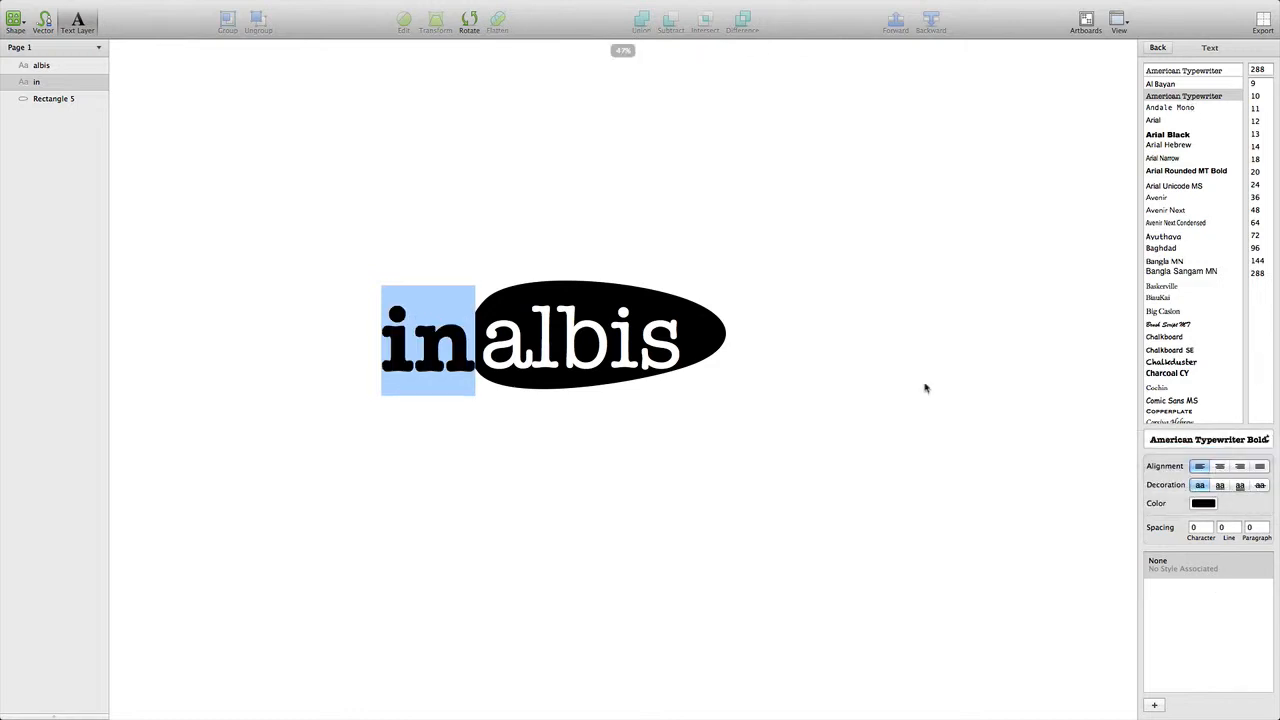
left_click(895, 371)
Step: Move the word "in" left to X 283, keeping Y at 267, to separate it from the black shape
left_click_drag(437, 340, 432, 338)
key("Left")
key("Left")
key("Left")
key("Left")
key("Left")
key("Left")
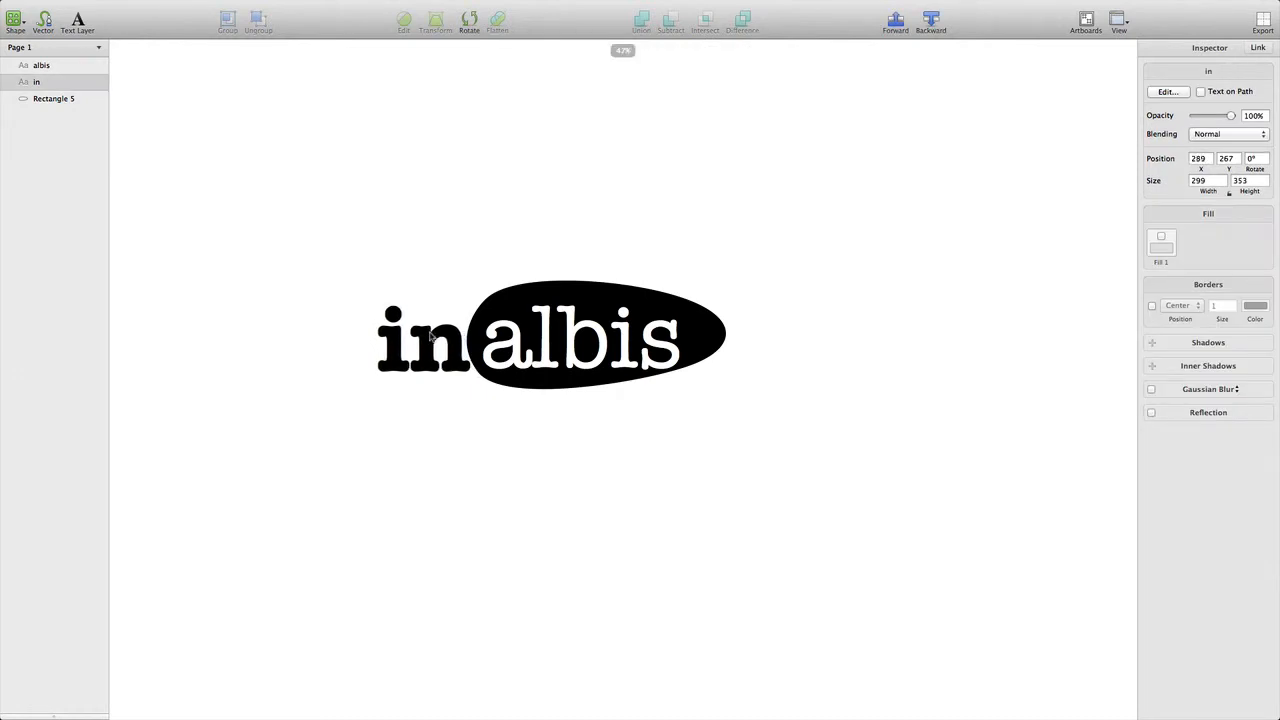
key("Left")
key("Left")
key("Left")
left_click(546, 218)
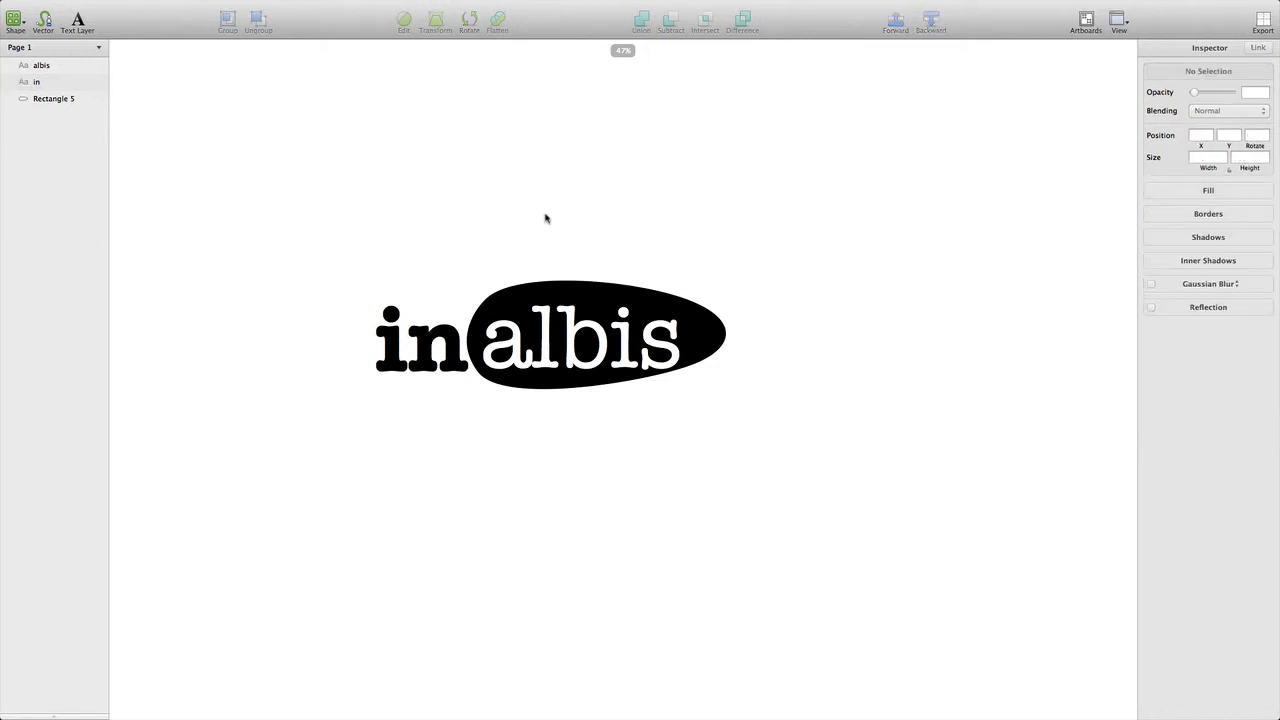
Step: Change the text color of the word "in" to a dark purple (453341)
scroll(523, 344, "down", 5)
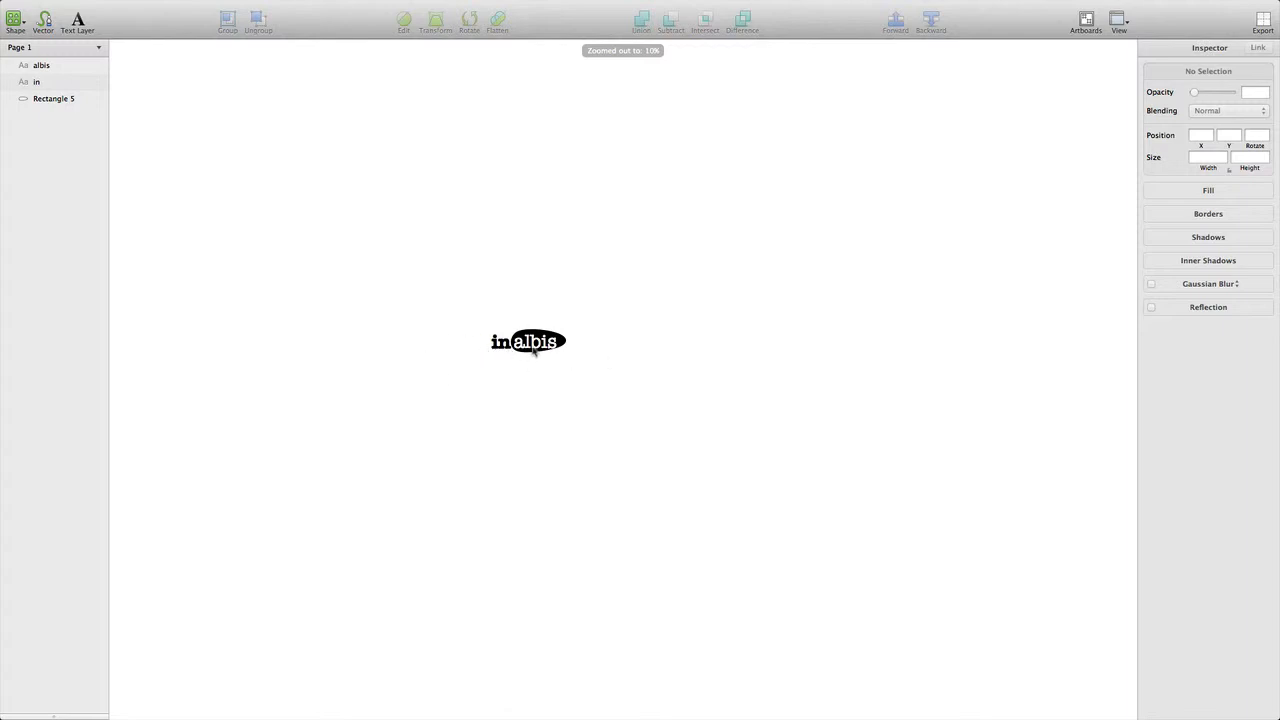
scroll(533, 343, "up", 5)
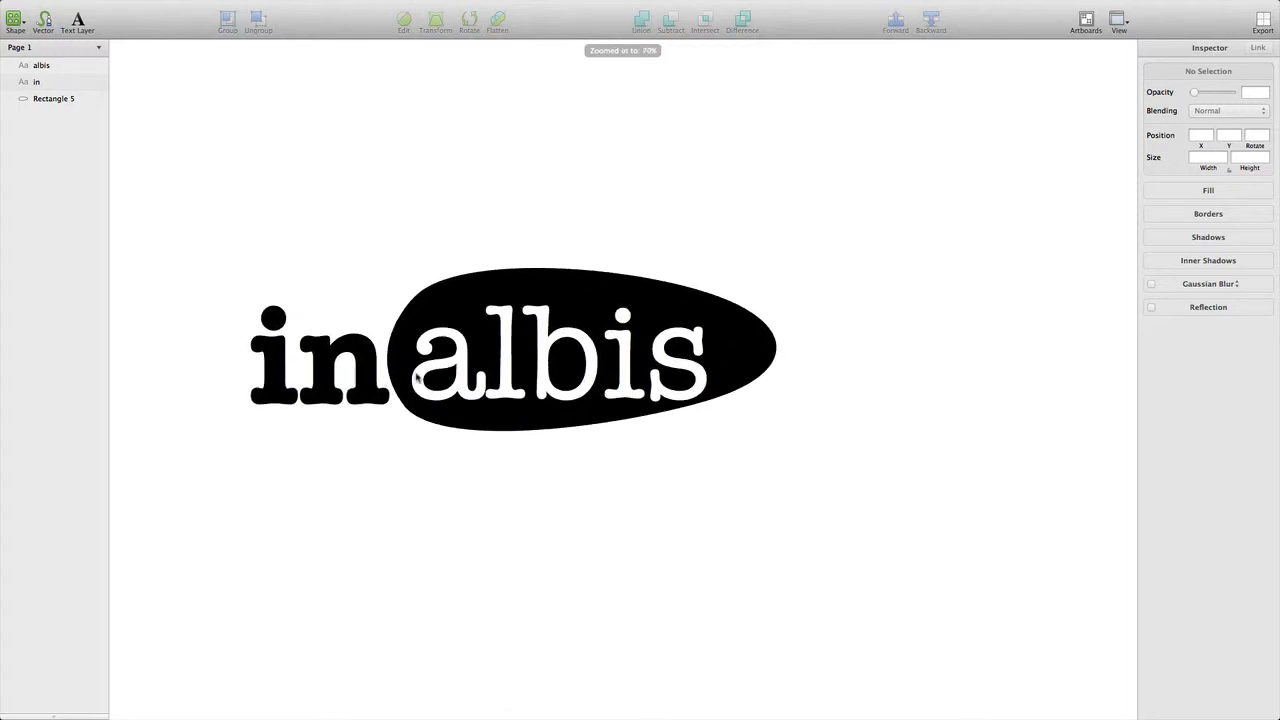
left_click(326, 370)
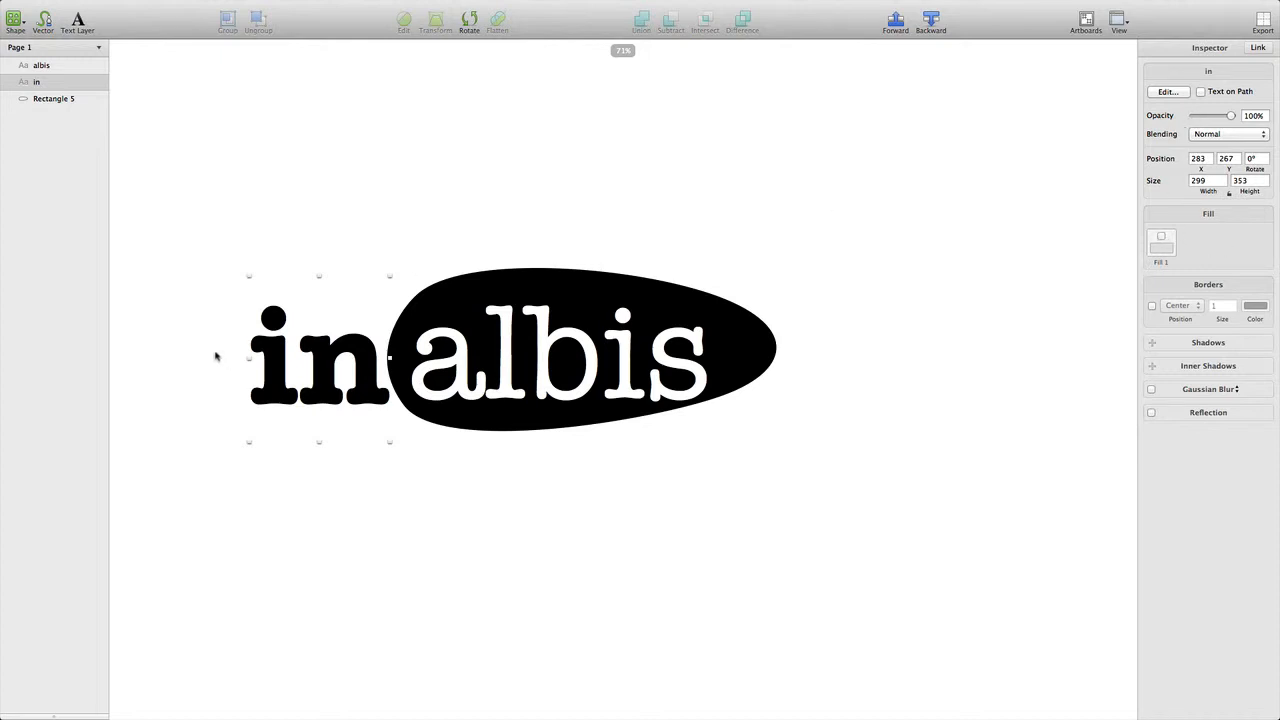
left_click(1168, 92)
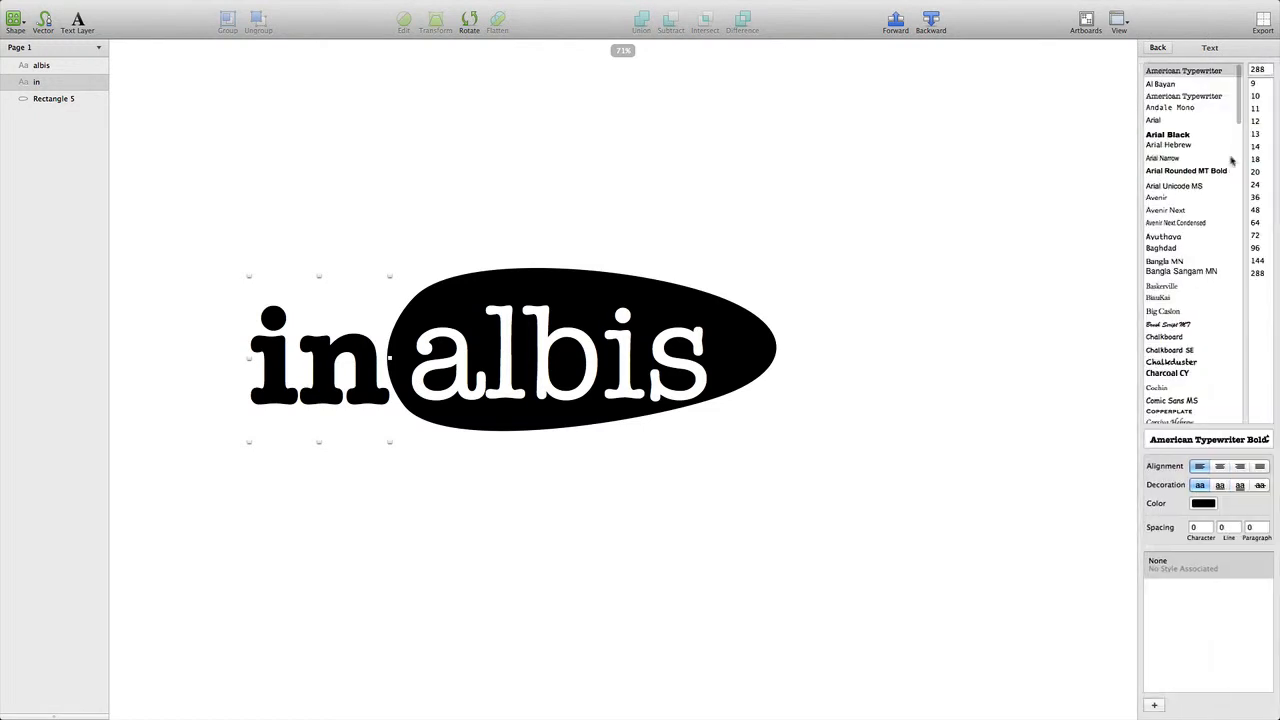
left_click(1203, 503)
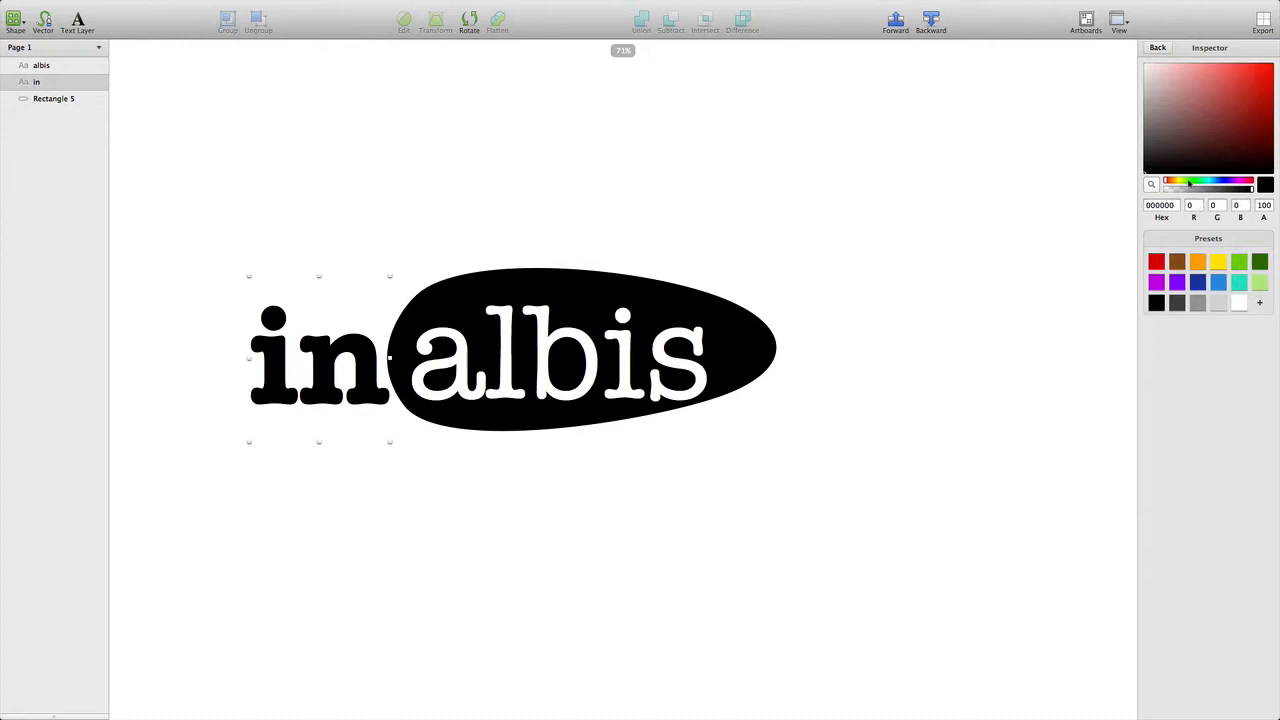
left_click_drag(1222, 181, 1177, 144)
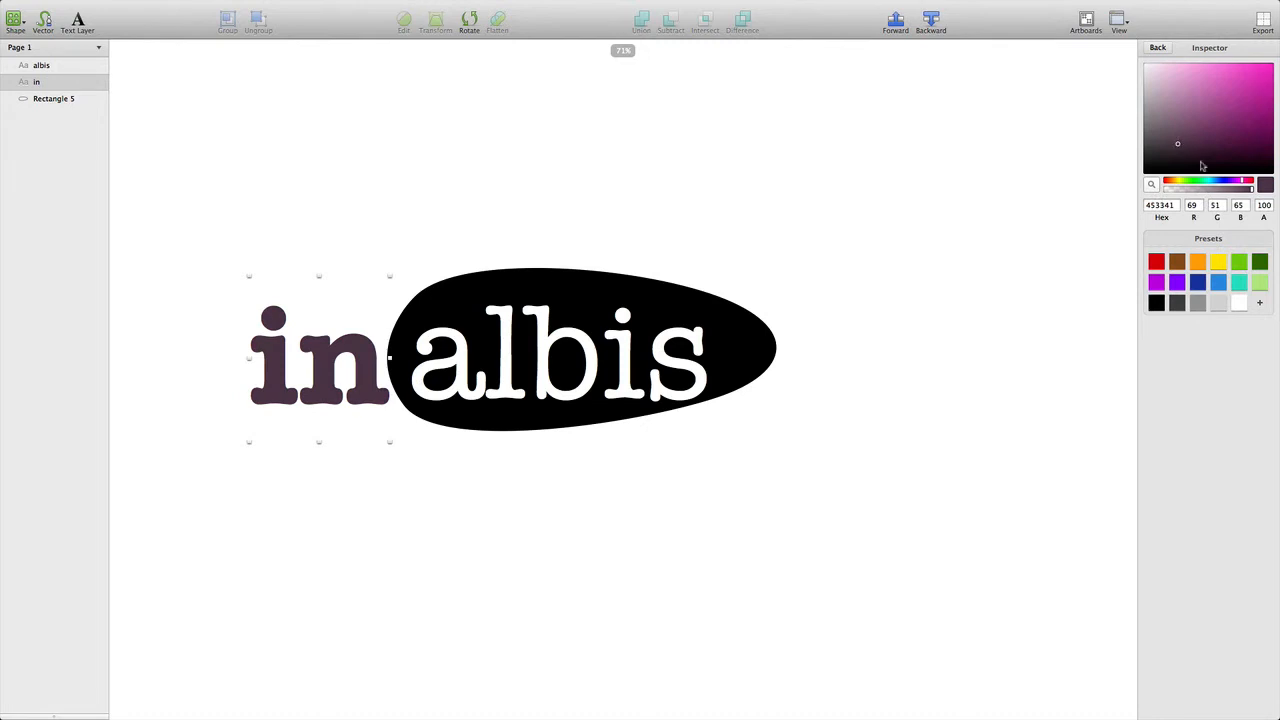
Step: Add the dark purple to the color presets and remove that preset again
left_click(1260, 305)
right_click(1260, 305)
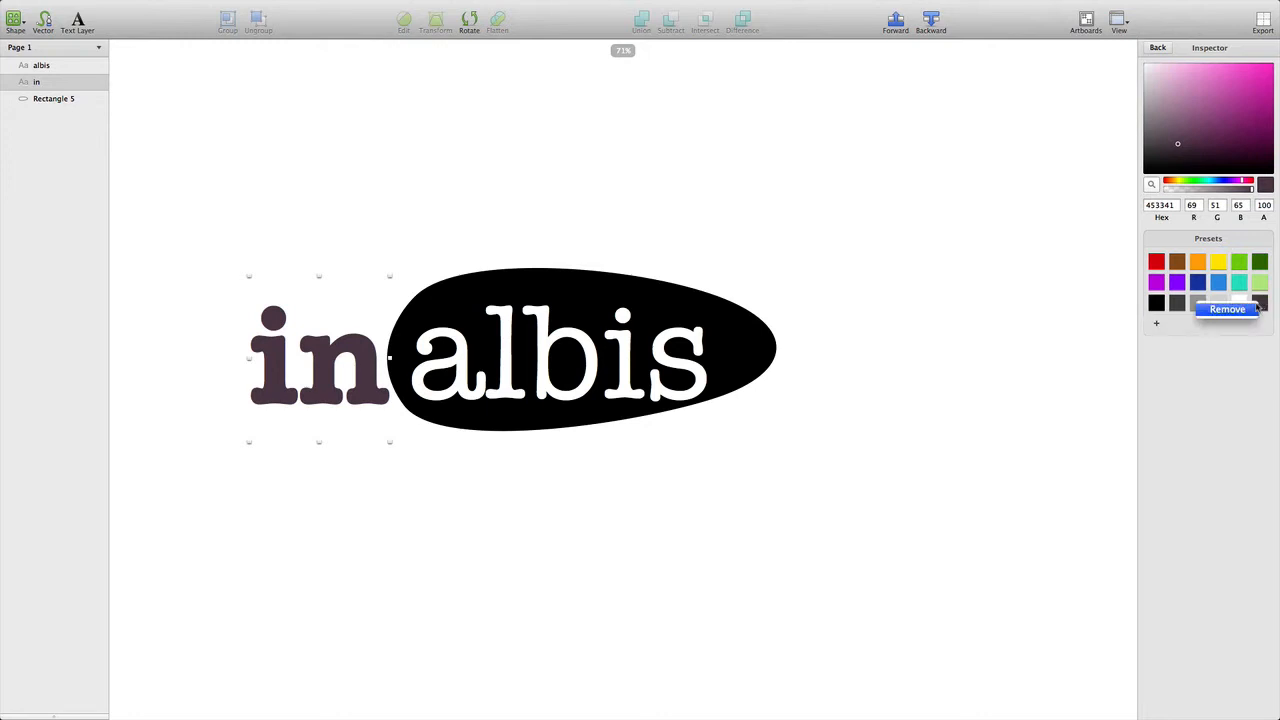
left_click(1245, 310)
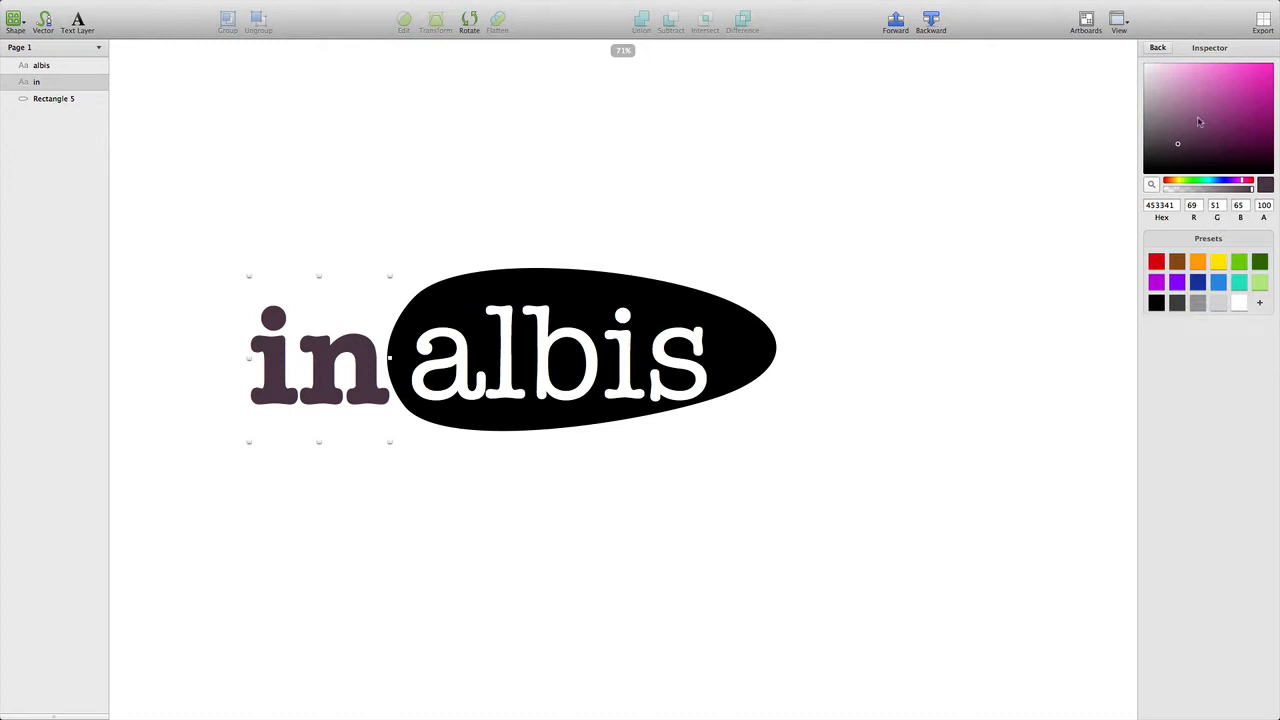
Step: Set the text color of the word "in" to teal blue (387B94) and check how the logo reads at small and large sizes
left_click_drag(1202, 183, 1225, 112)
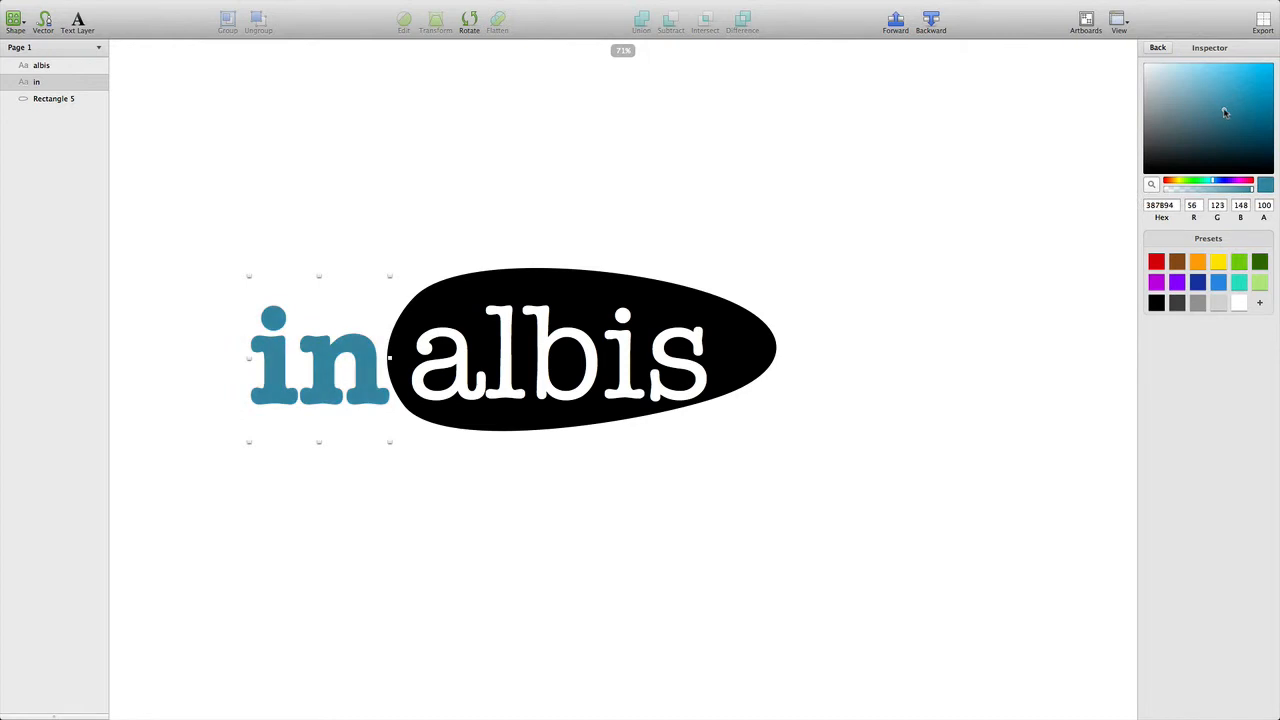
left_click(637, 434)
scroll(637, 434, "down", 5)
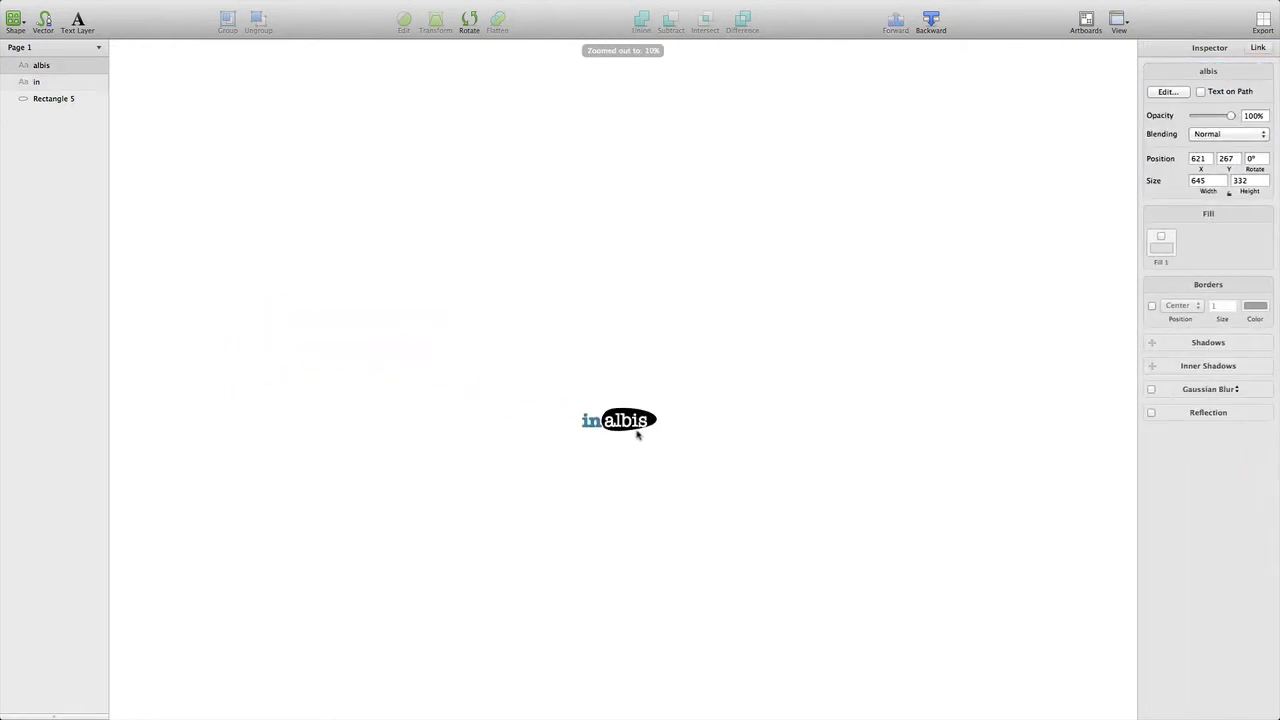
scroll(637, 434, "up", 5)
scroll(637, 434, "down", 5)
scroll(637, 434, "up", 4)
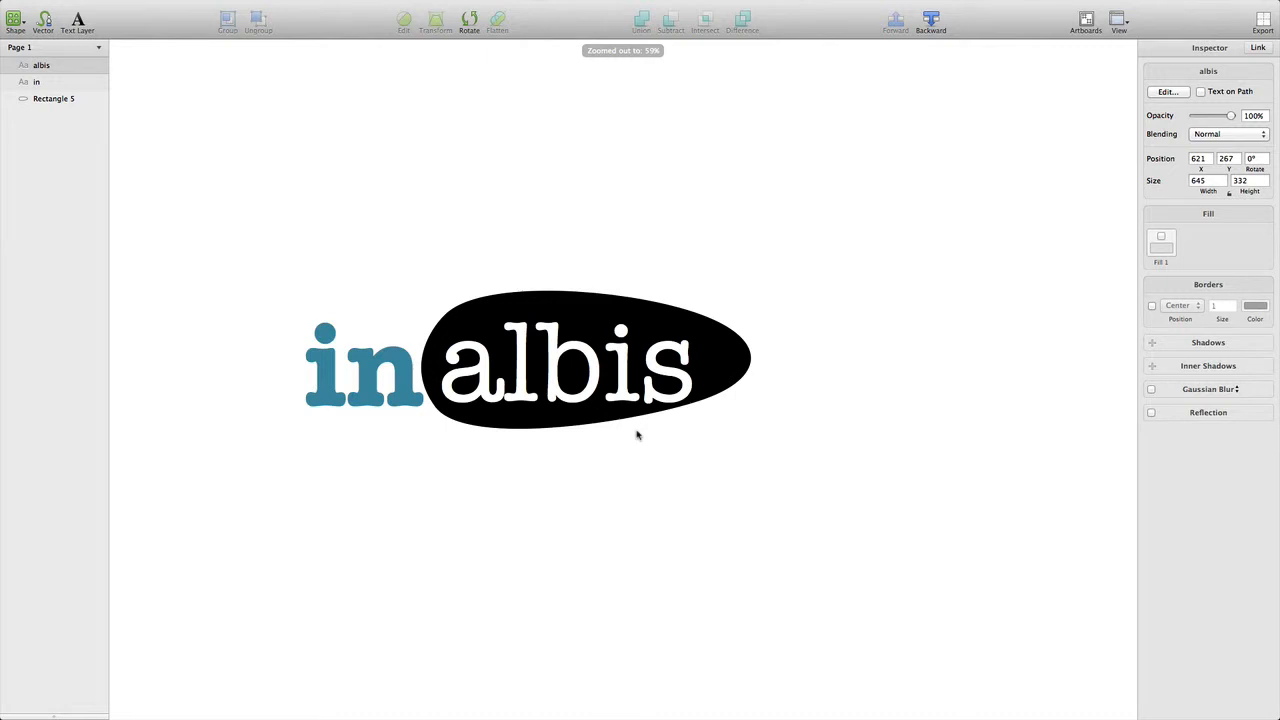
scroll(637, 434, "up", 2)
scroll(637, 434, "down", 2)
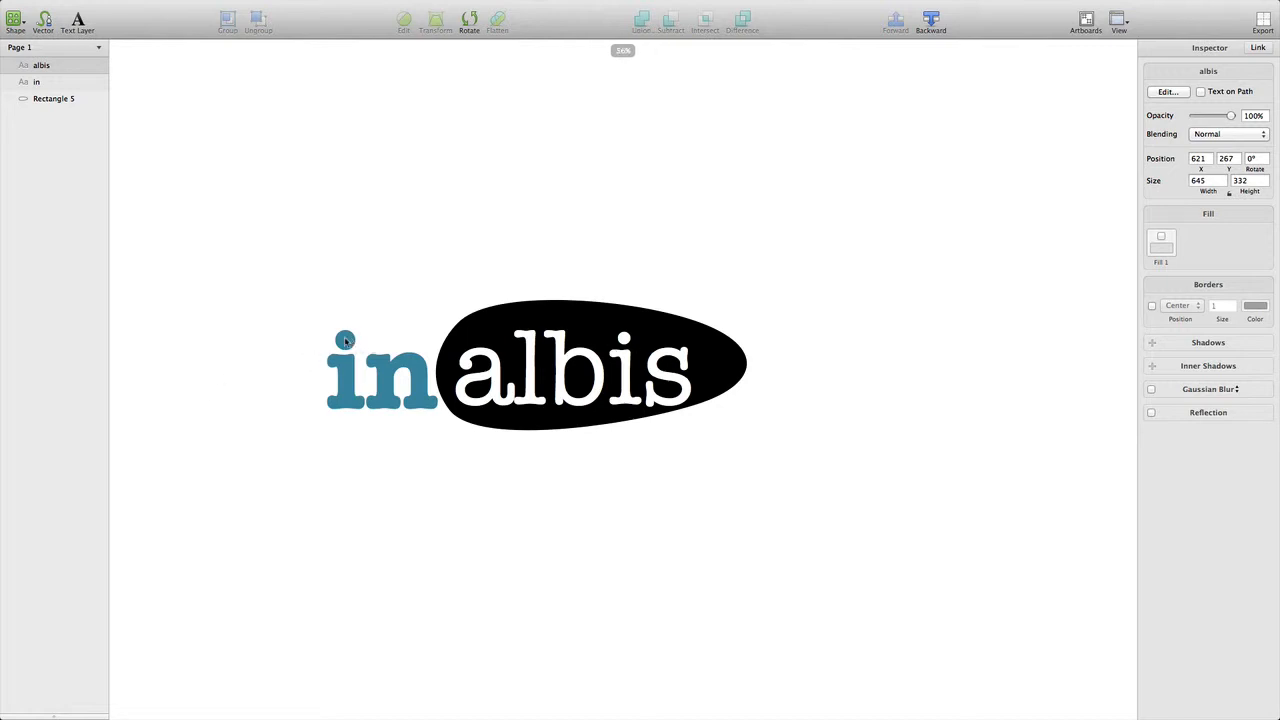
Step: Convert the text "in" to outlines and move the outlined word left and up to X 264, Y 320
left_click(389, 370)
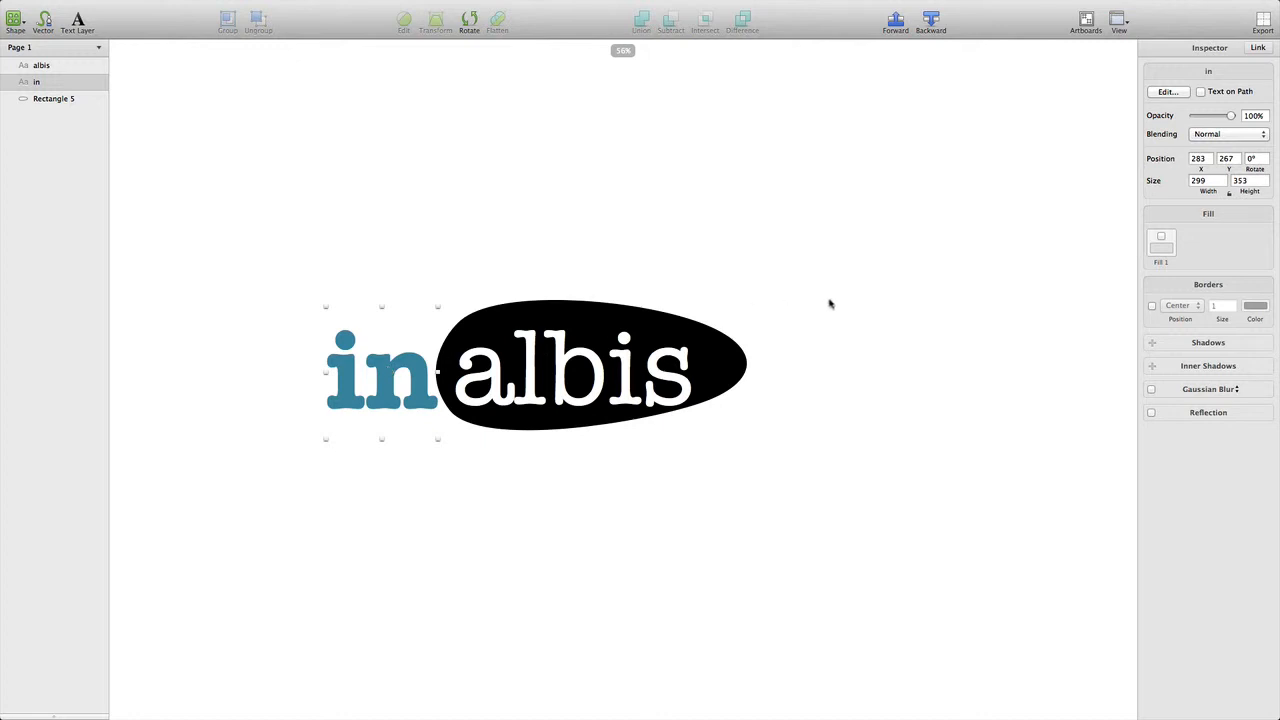
mouse_move(119, 5)
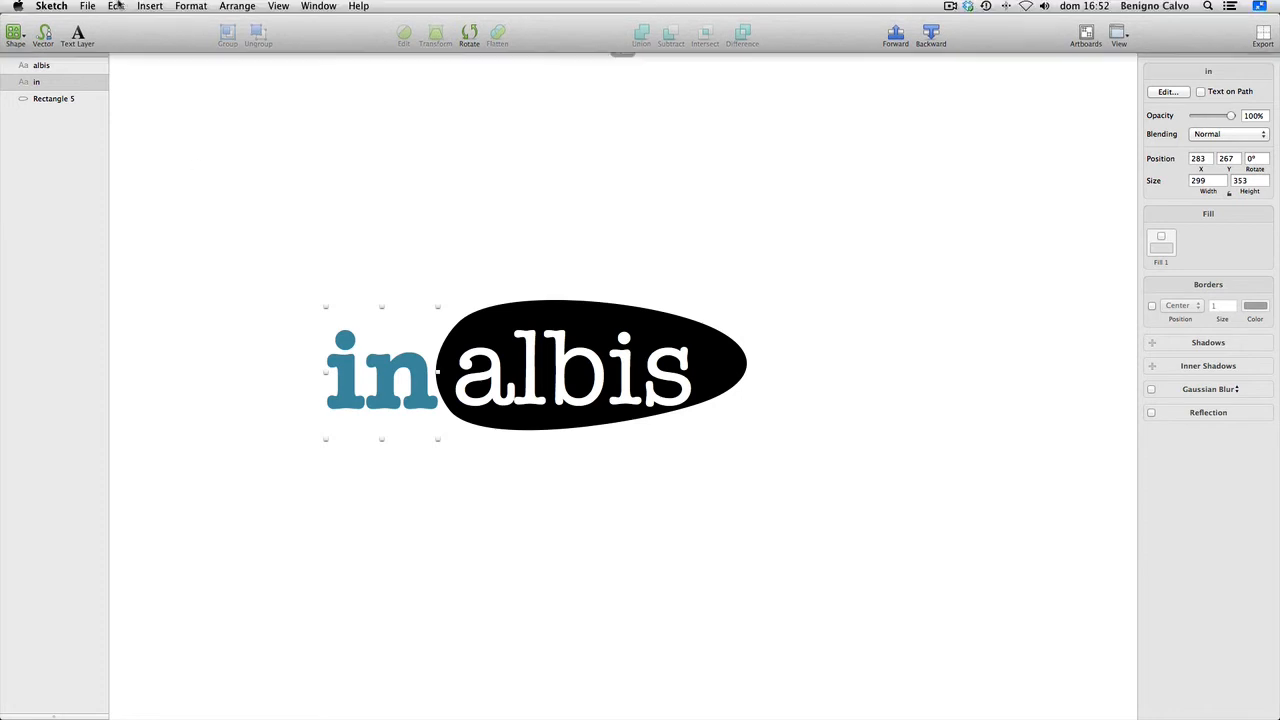
left_click(89, 6)
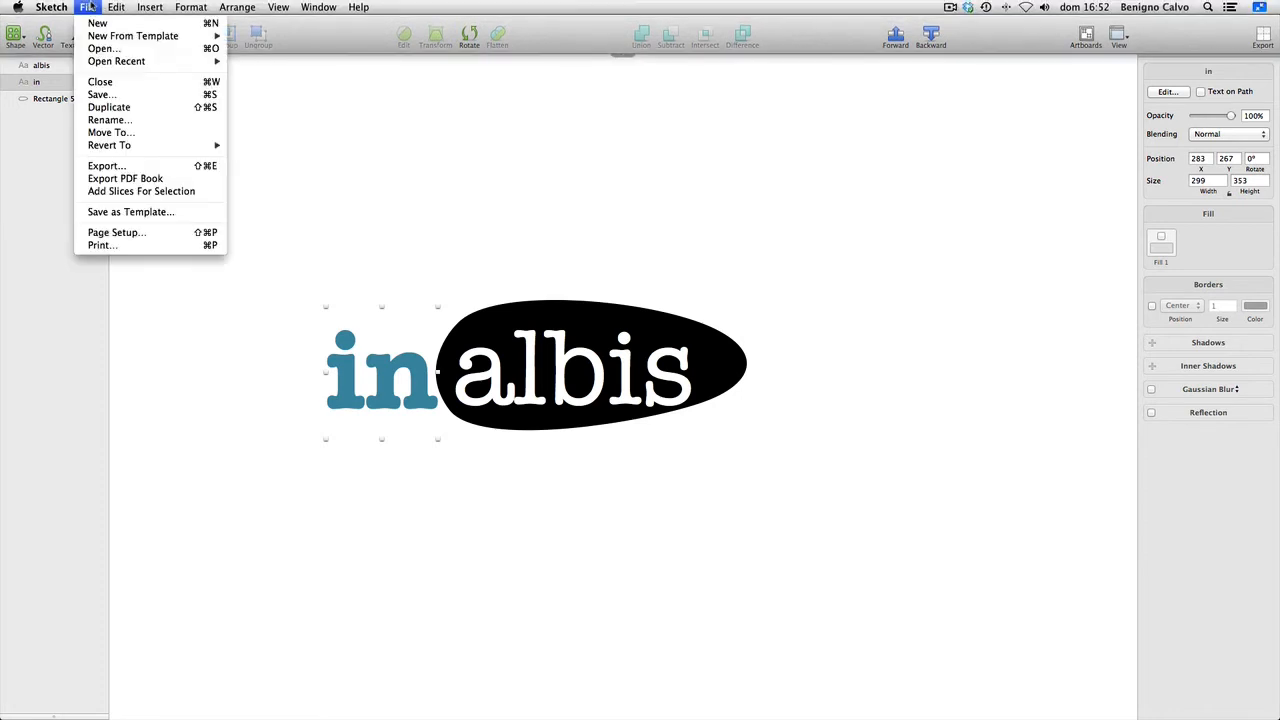
mouse_move(118, 7)
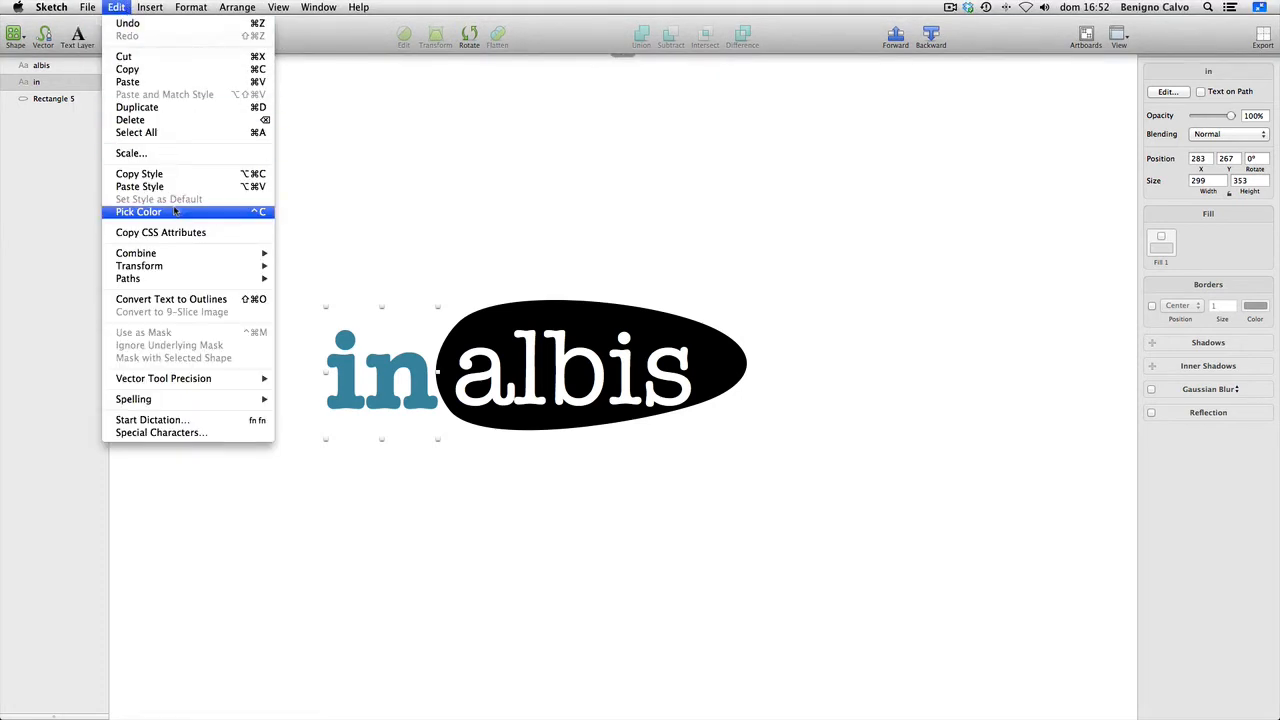
left_click(175, 300)
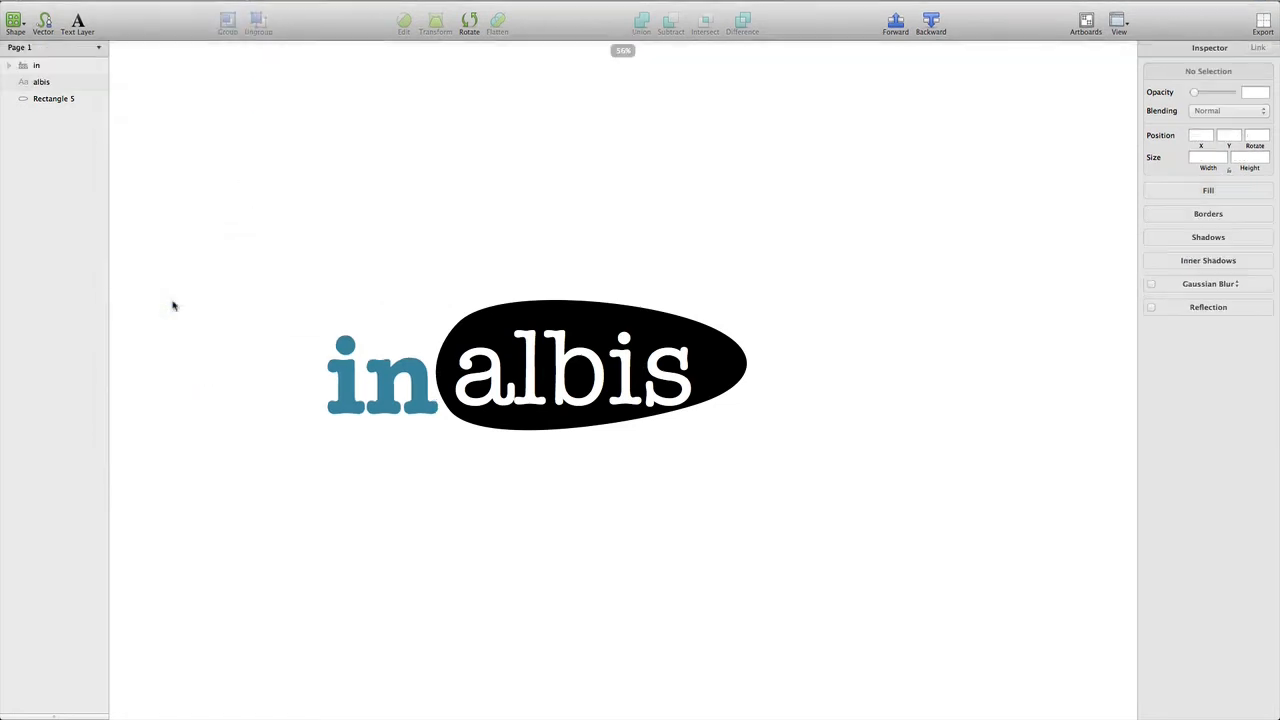
left_click(387, 381)
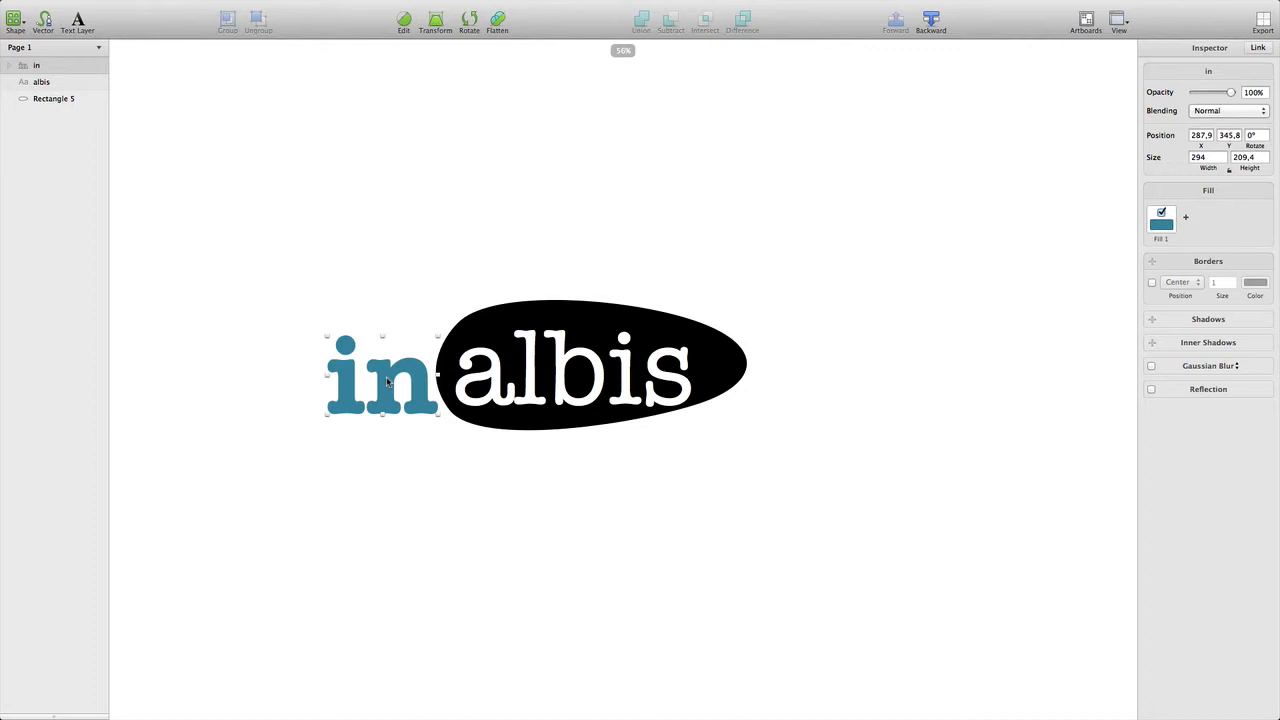
left_click_drag(387, 381, 376, 368)
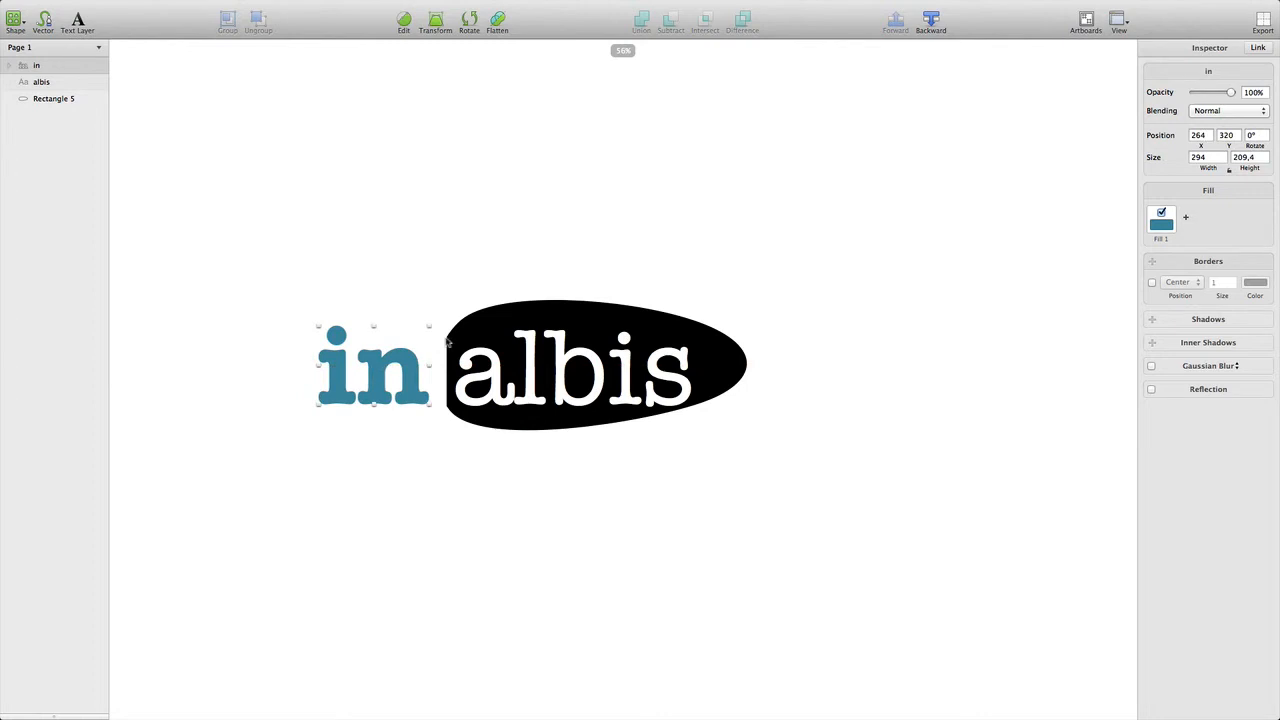